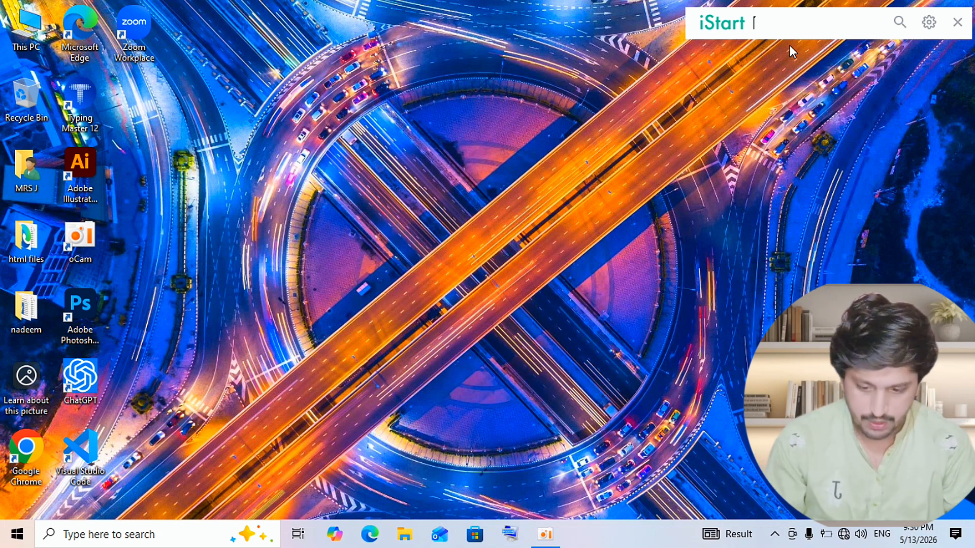
- Launch Excel and create a blank workbook
key("super+r")
key("Return")
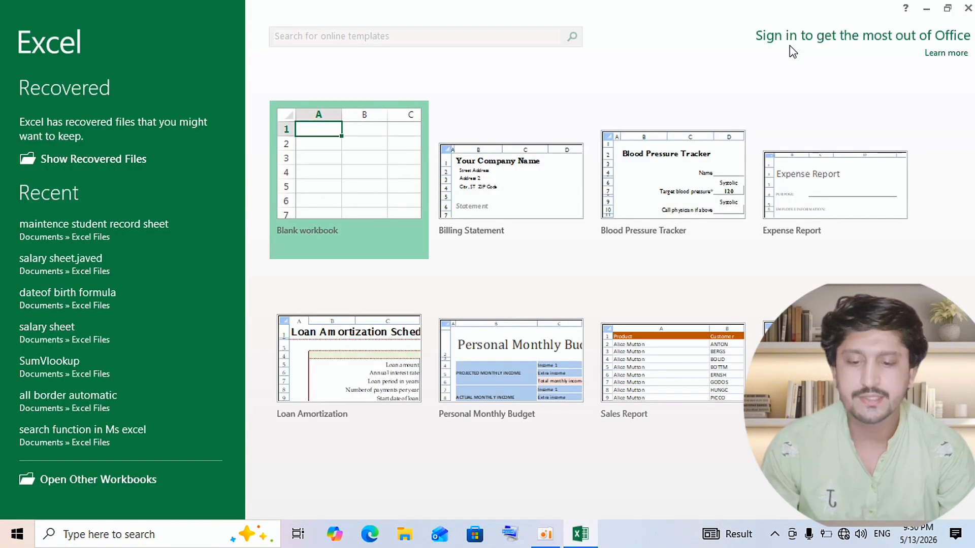
left_click(327, 175)
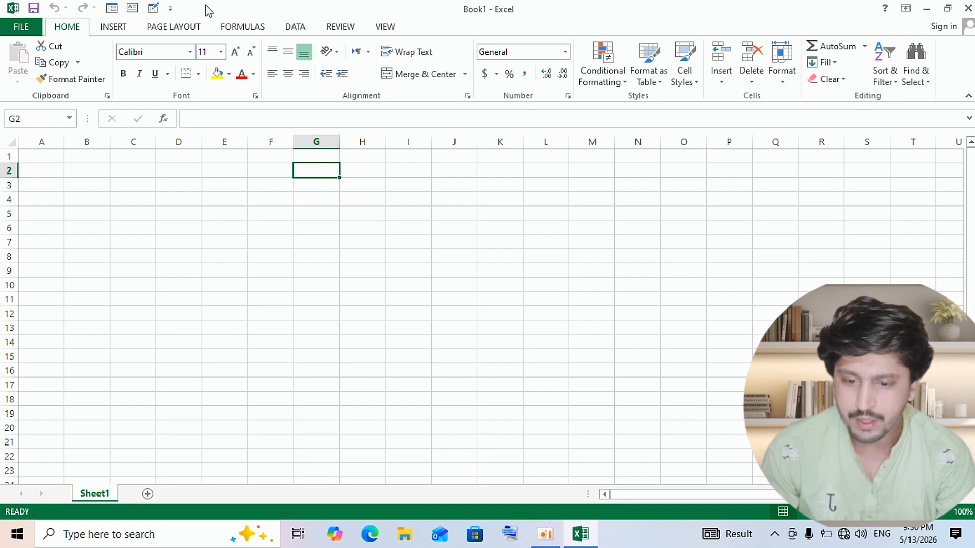
- Import the Access database javed23 from the Ms Acceses folder as a table into the existing worksheet at cell G3
left_click(226, 28)
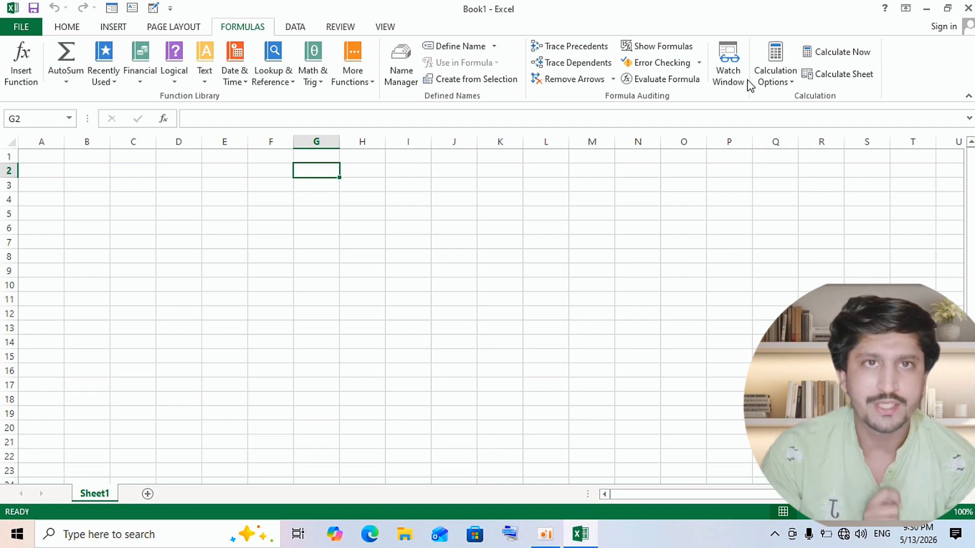
left_click(295, 28)
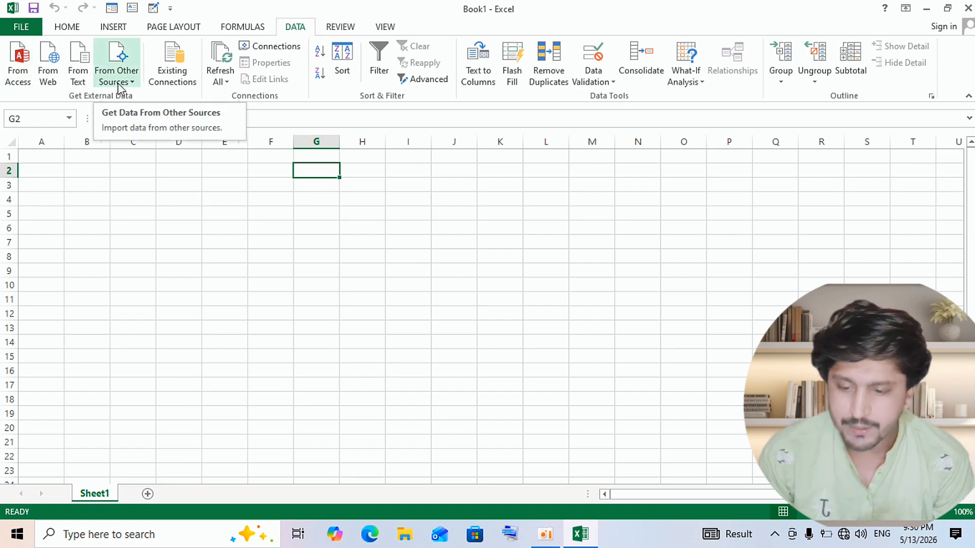
left_click(21, 66)
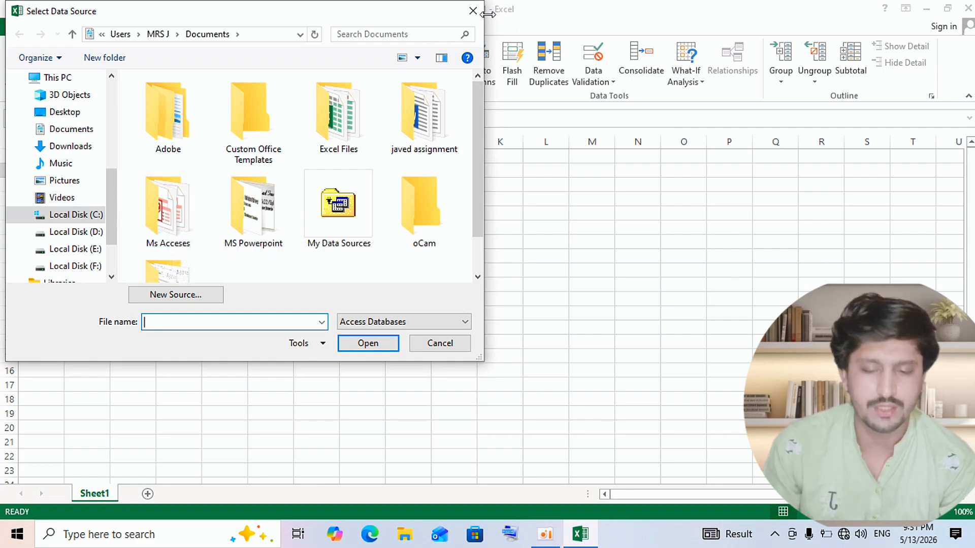
left_click(196, 199)
double_click(197, 200)
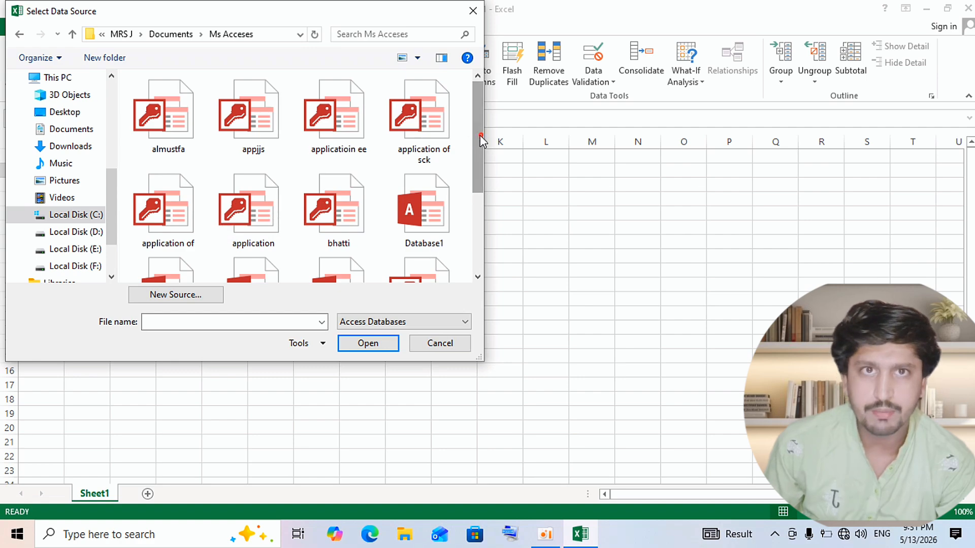
left_click_drag(479, 135, 482, 177)
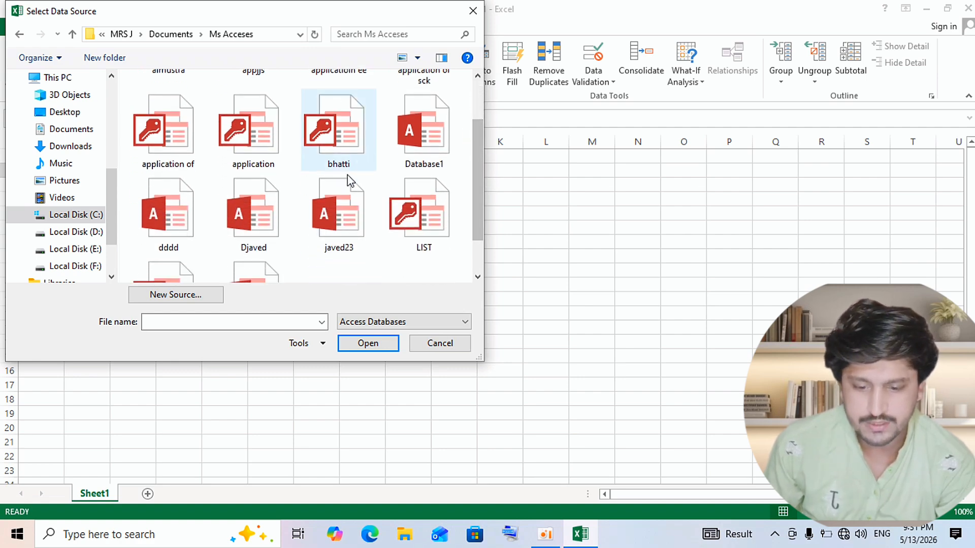
double_click(332, 190)
left_click(333, 189)
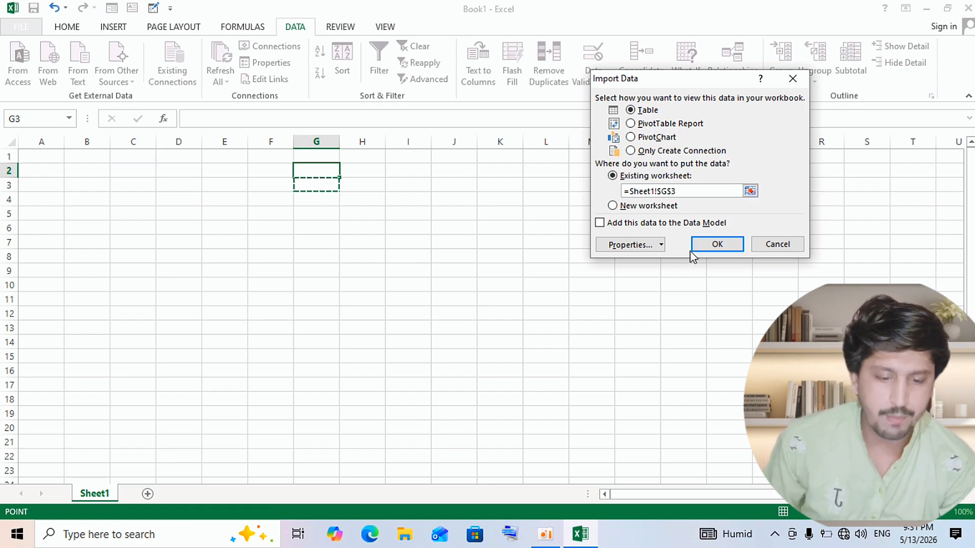
left_click(716, 245)
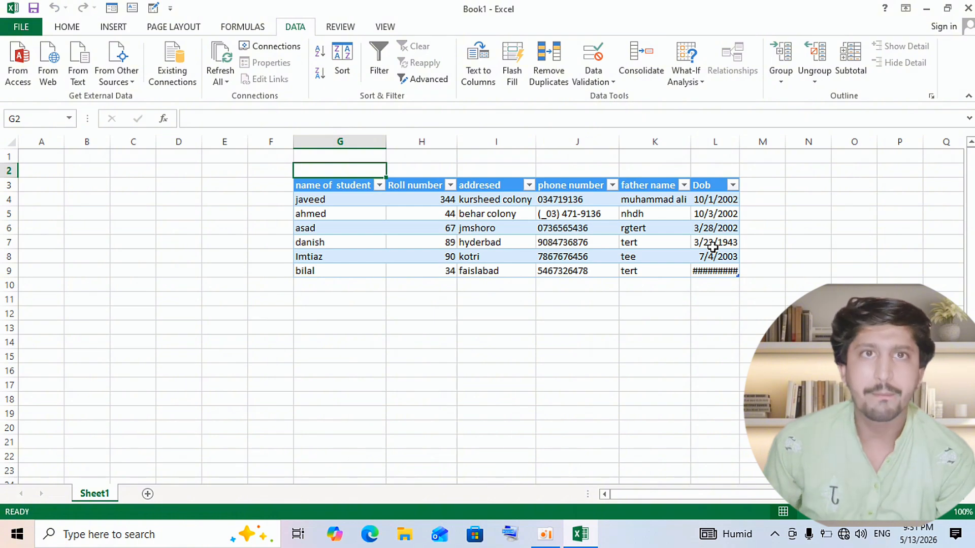
- Select the imported student table from G3 to L8, and close Excel without saving the workbook
left_click_drag(323, 189, 710, 261)
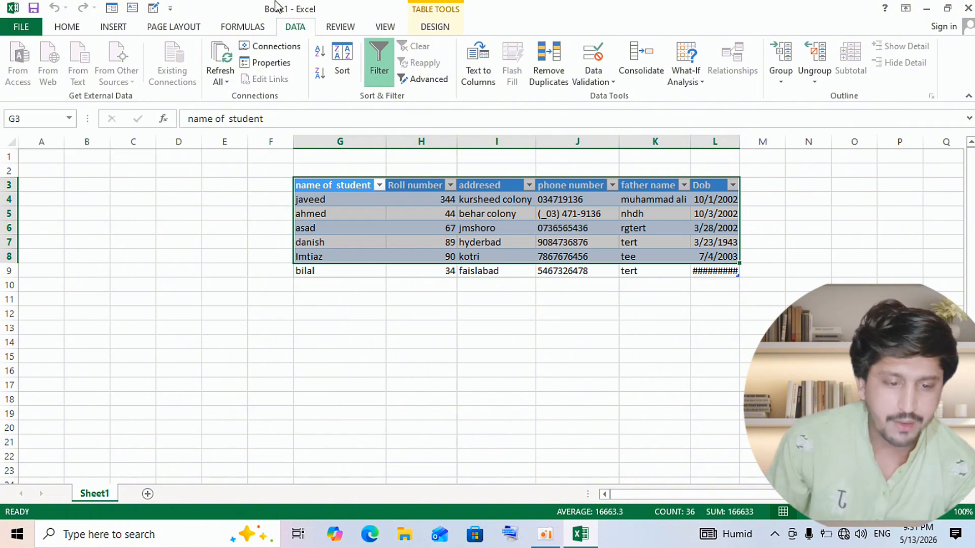
left_click(968, 7)
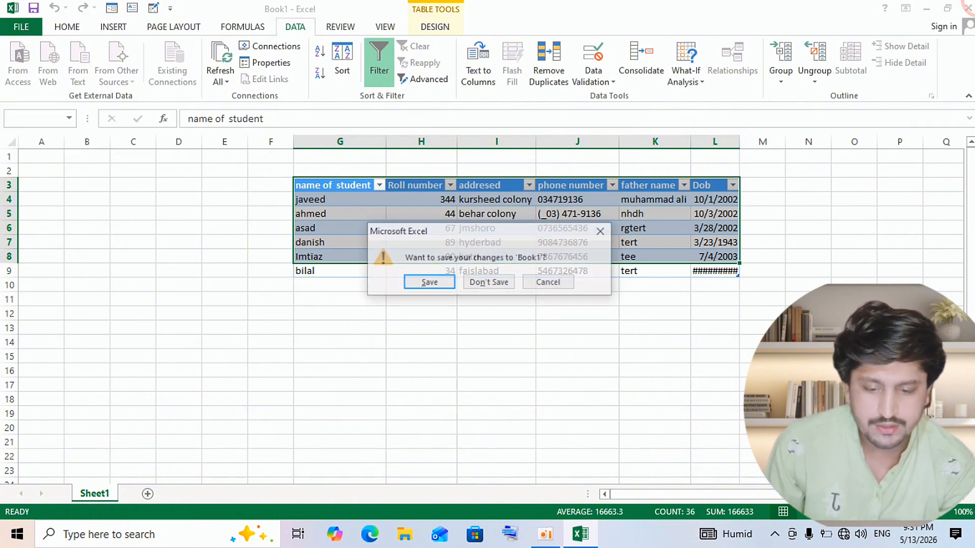
left_click(500, 282)
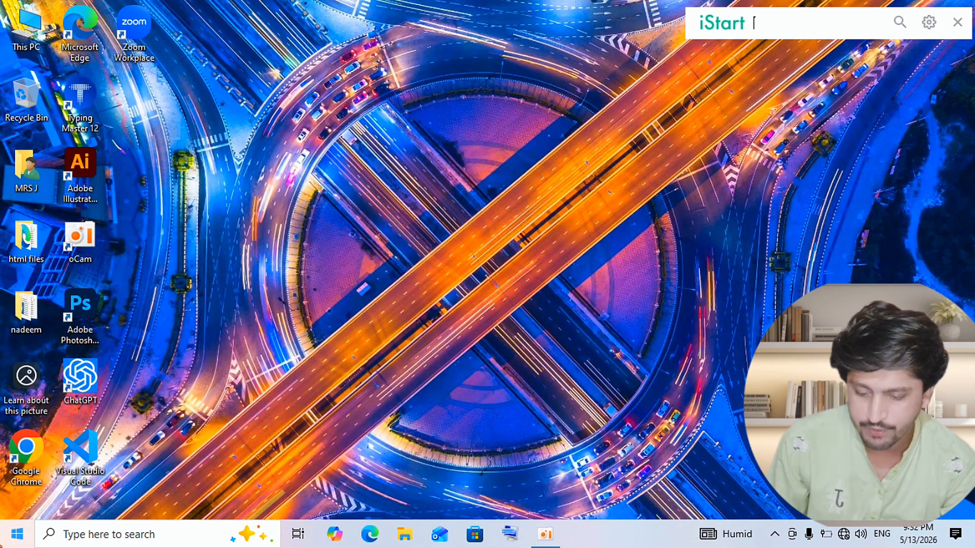
- Launch Access 2013 from the Microsoft Office 2013 program folder
left_click(18, 533)
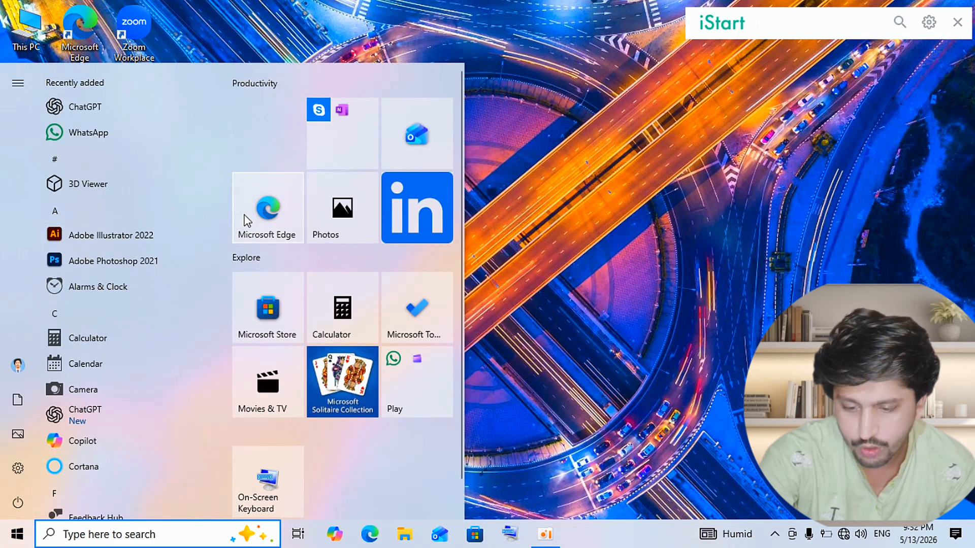
left_click_drag(223, 130, 209, 267)
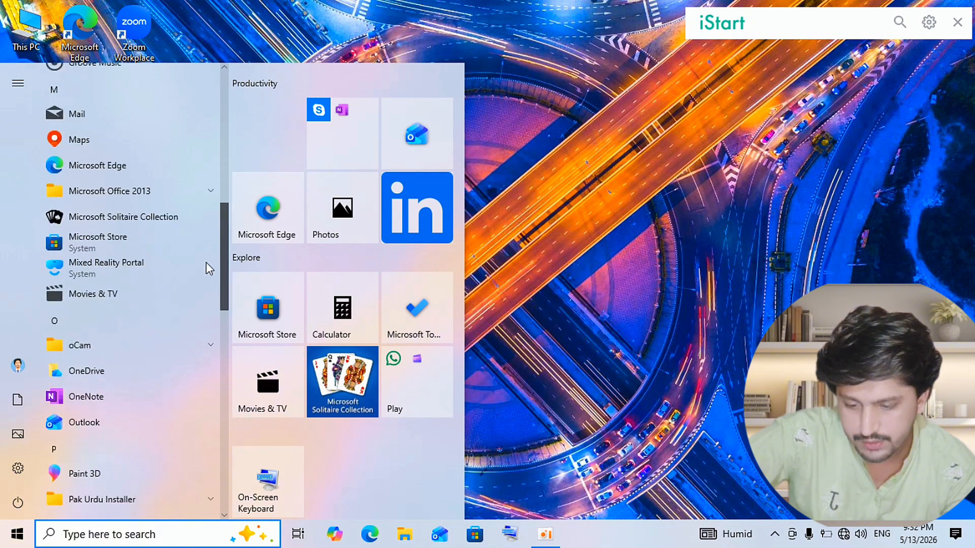
left_click(207, 188)
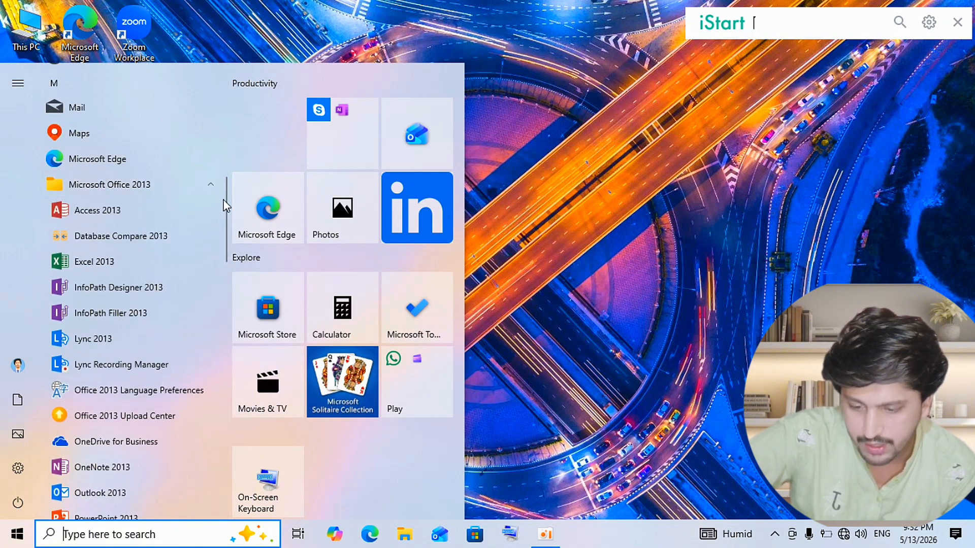
left_click(155, 214)
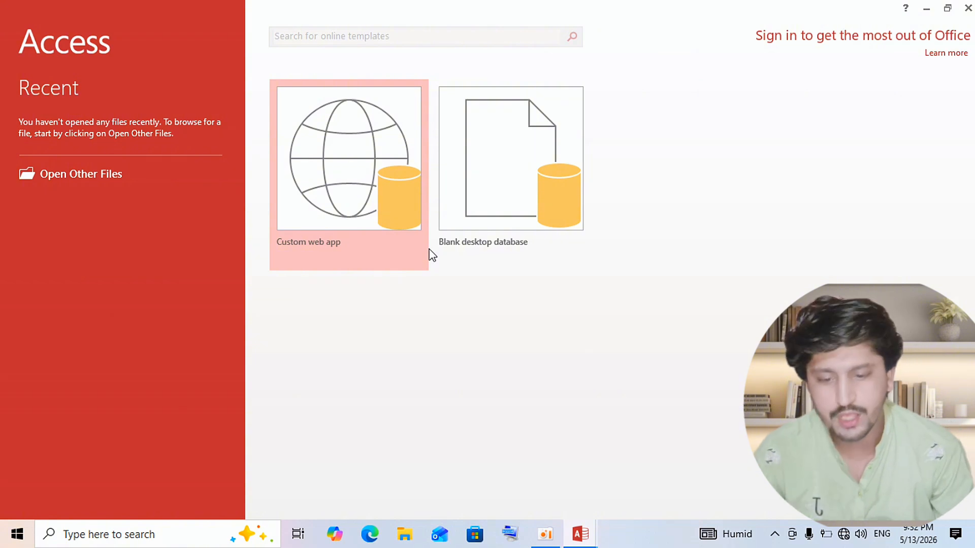
- Try to create a custom web app with the app name My New App and no web location
left_click(340, 189)
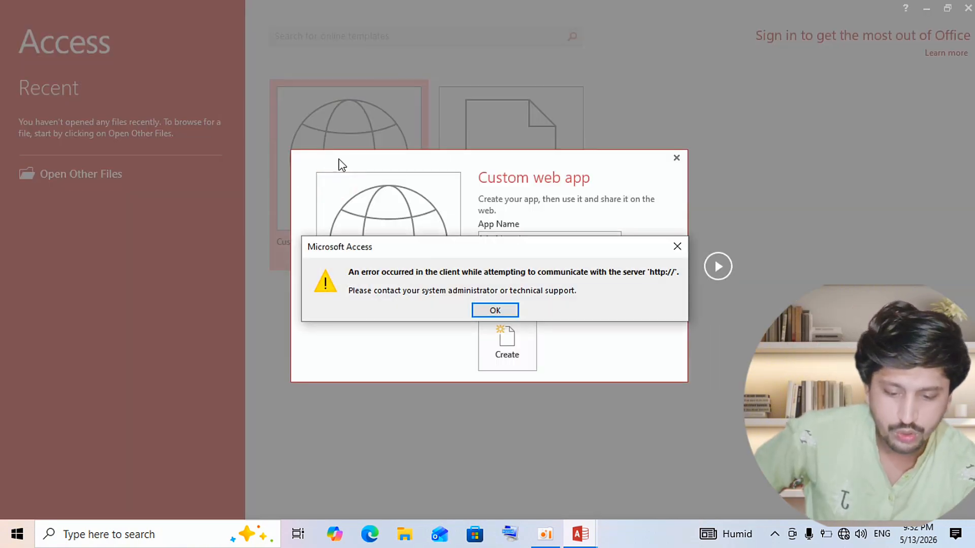
left_click(495, 311)
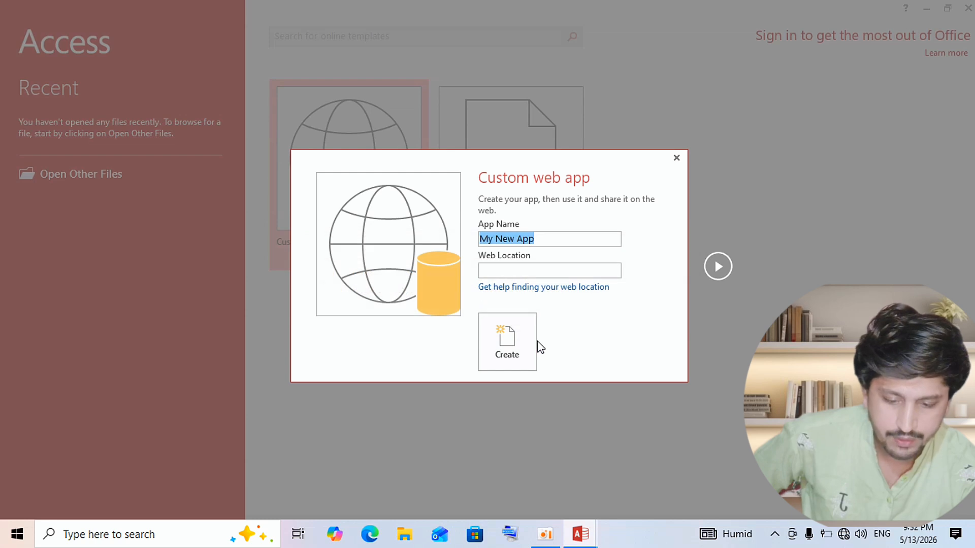
left_click(516, 343)
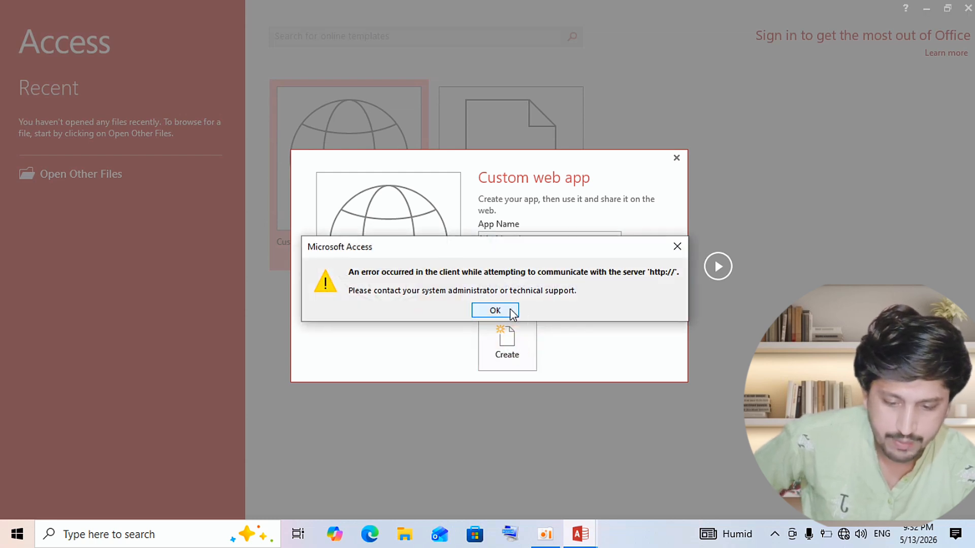
left_click(510, 311)
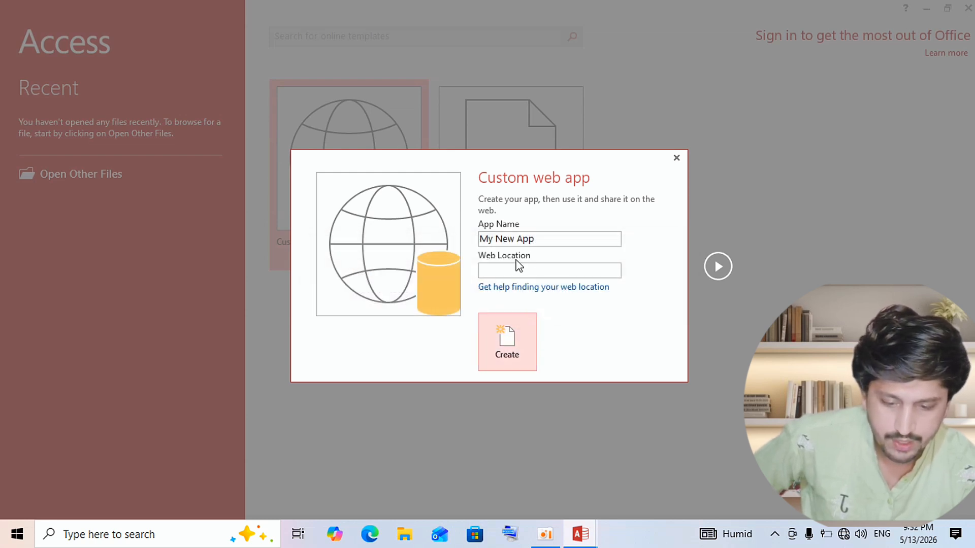
- Change the app name to new, retry creating the custom web app, and close its setup
left_click(535, 240)
key("BackSpace")
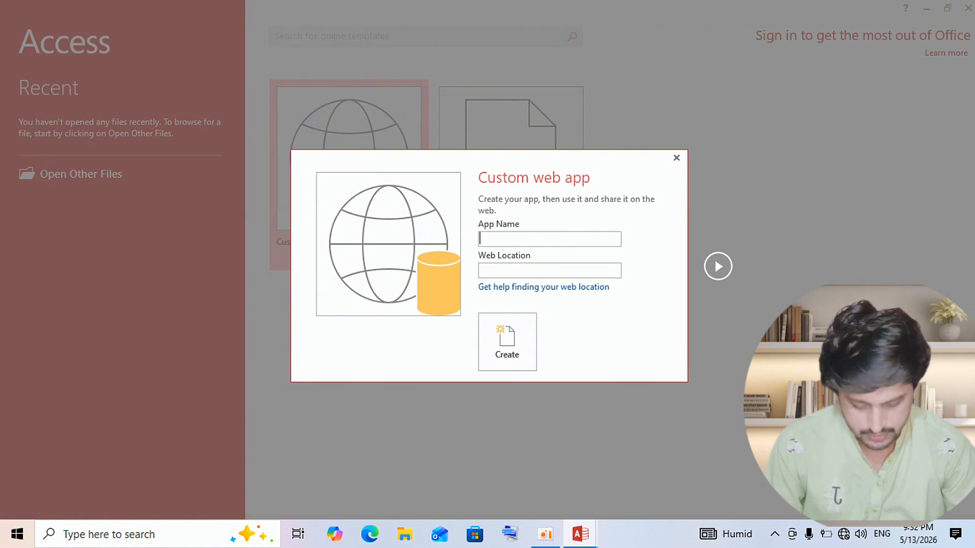
type("new")
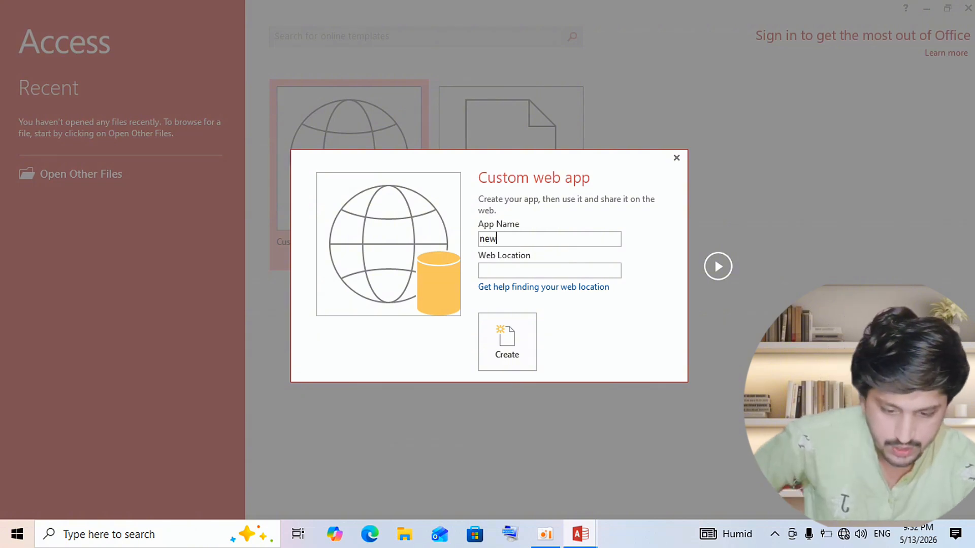
left_click(506, 335)
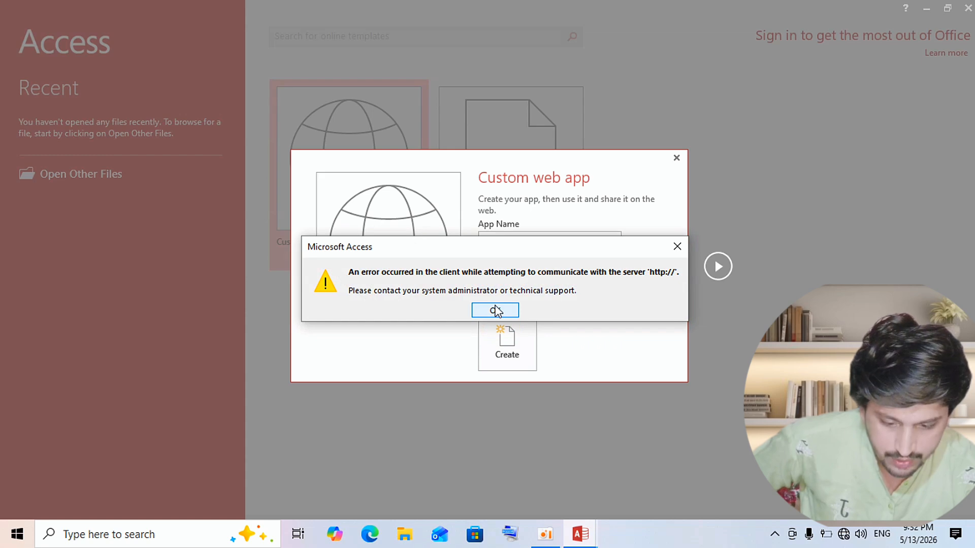
left_click(495, 311)
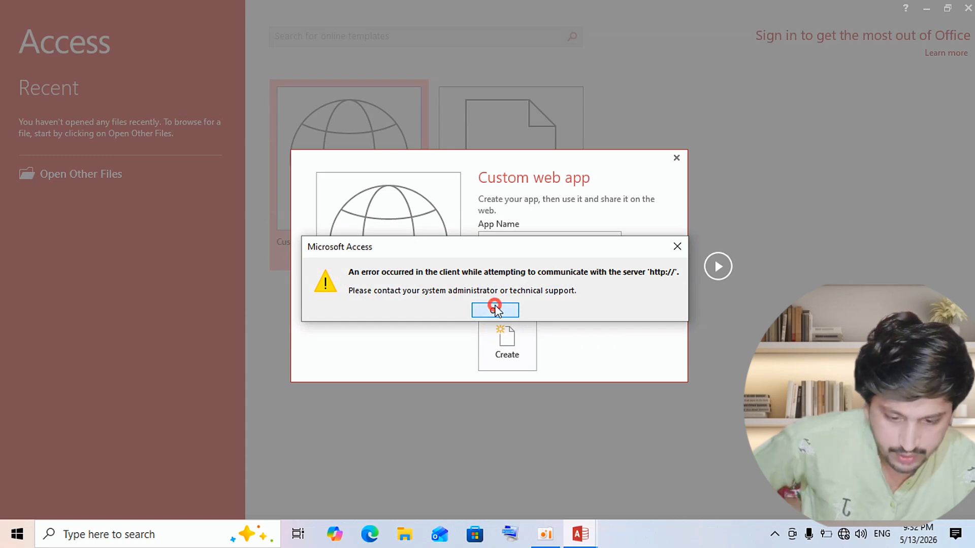
left_click(676, 158)
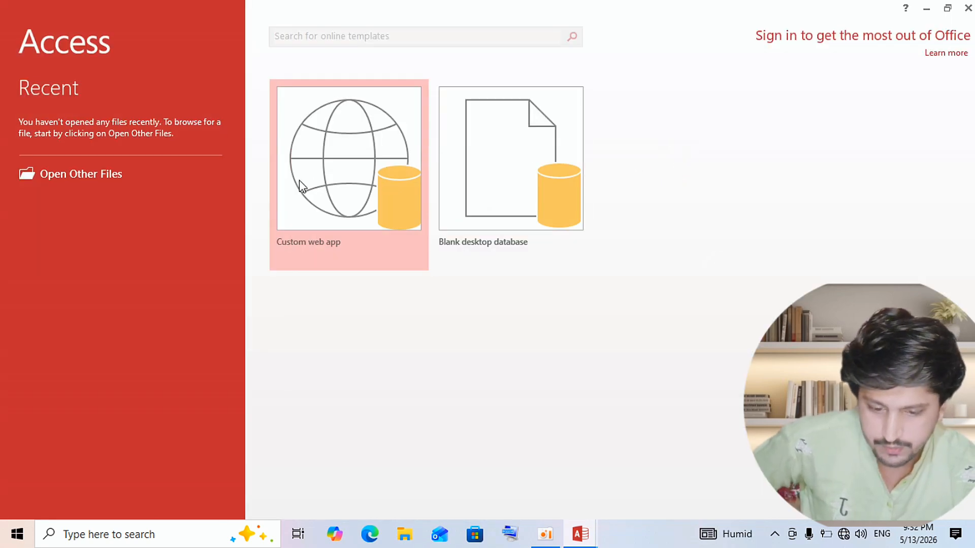
- Create a blank desktop database named new and place the cursor in the ID field of its empty table
double_click(472, 163)
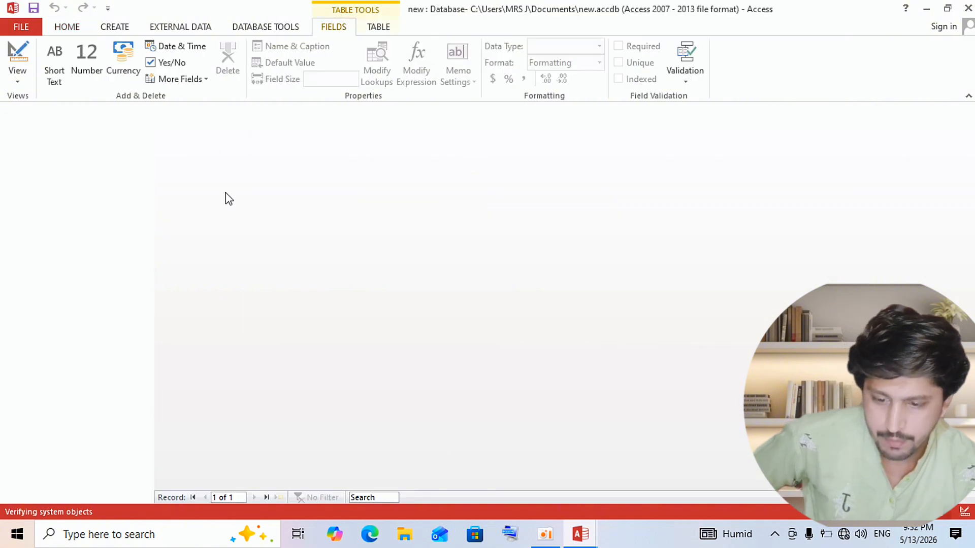
left_click(209, 141)
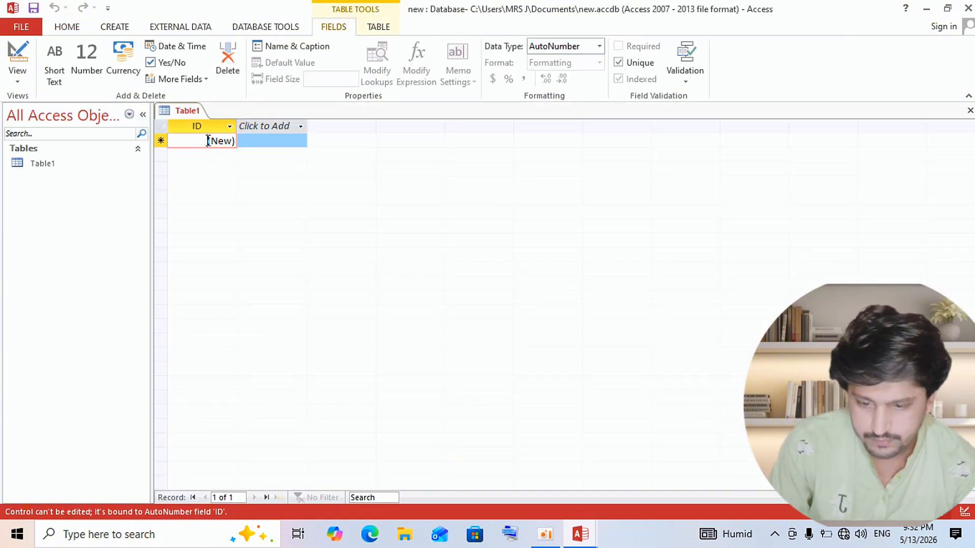
- Examine the sorting and number filter options of the ID field in Table1 and the available table field tools
left_click(228, 140)
left_click(229, 126)
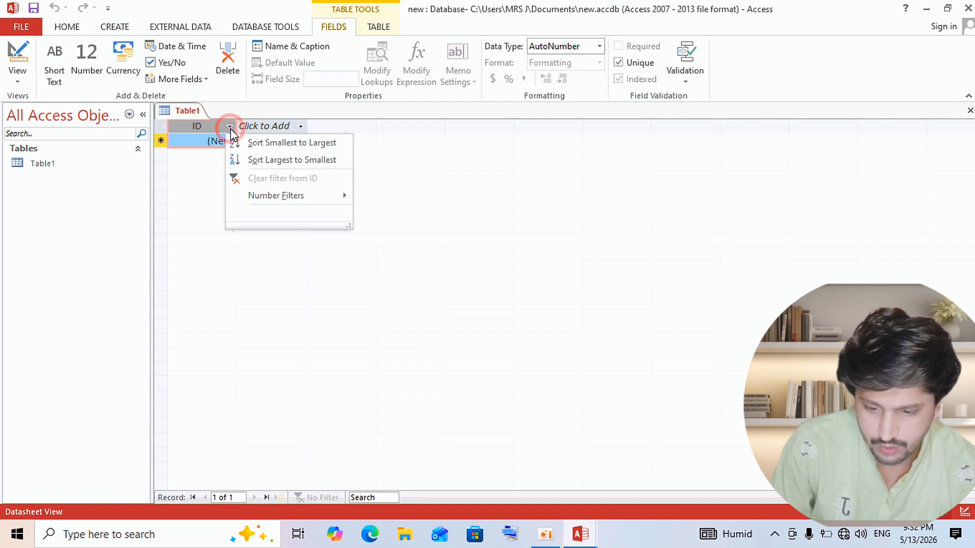
left_click(388, 118)
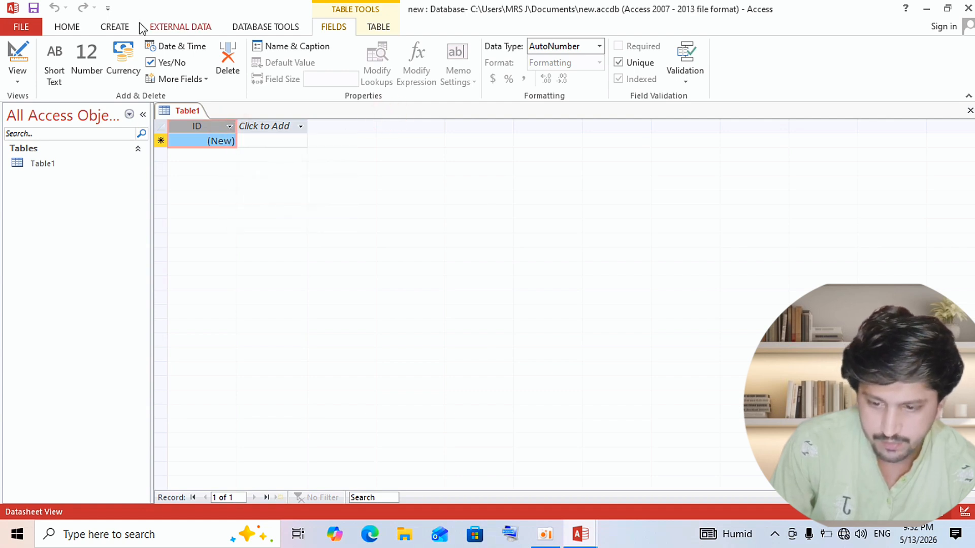
left_click(68, 27)
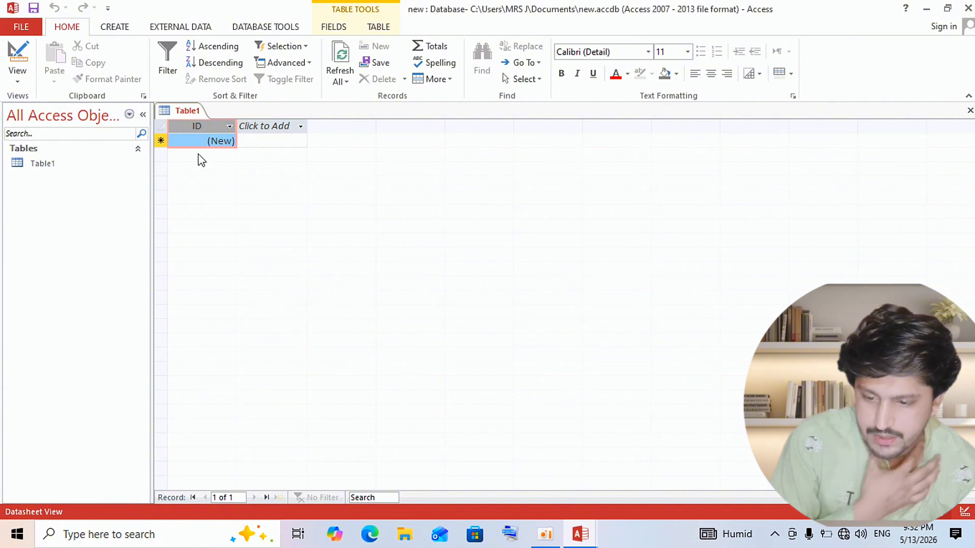
left_click(82, 168)
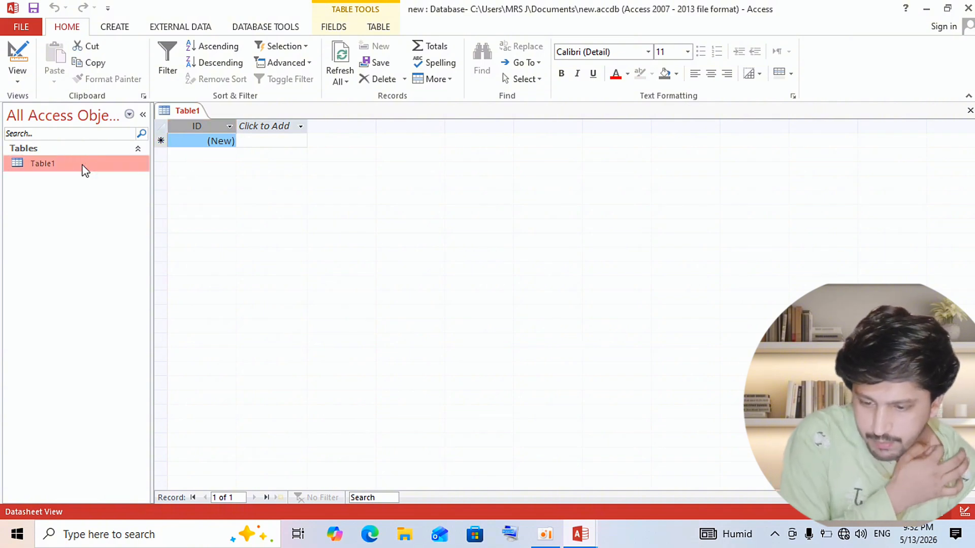
left_click(82, 168)
double_click(13, 167)
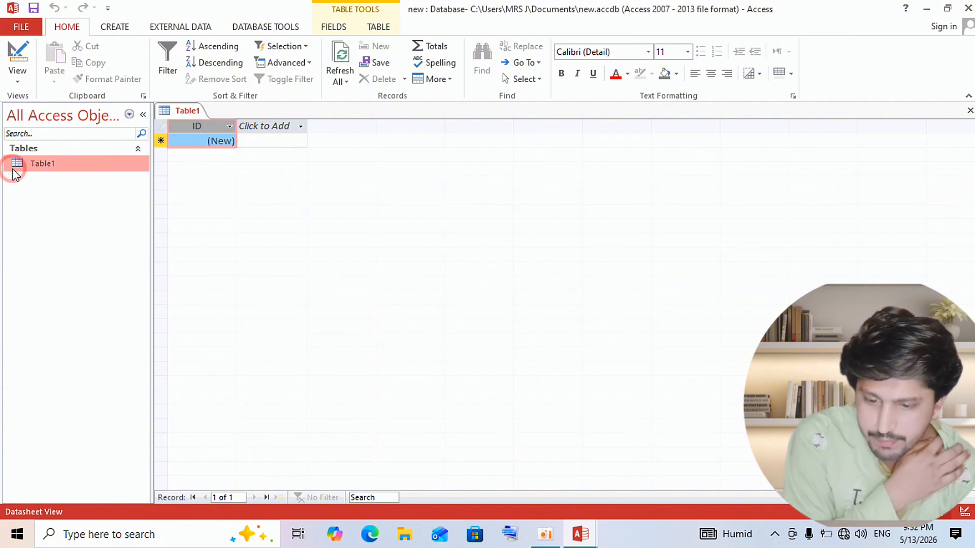
left_click(230, 127)
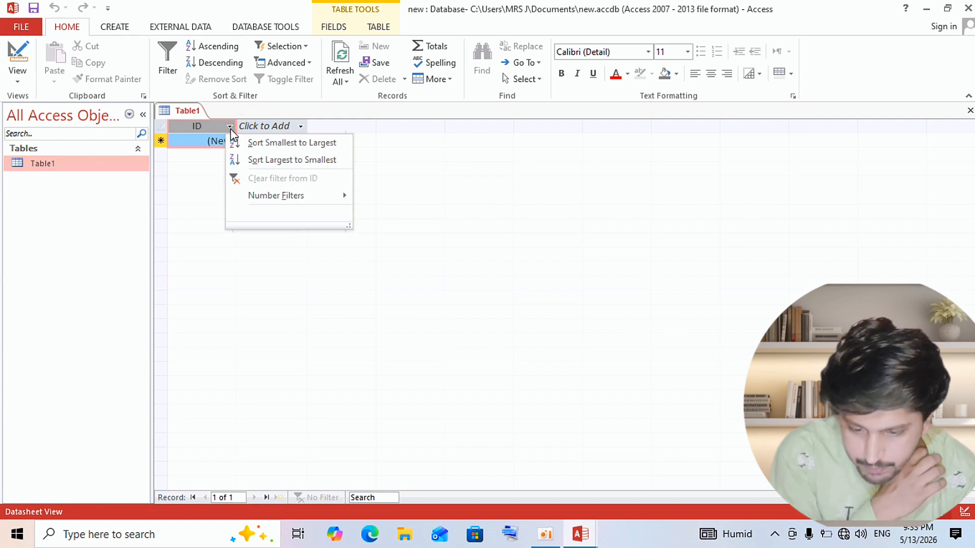
mouse_move(278, 198)
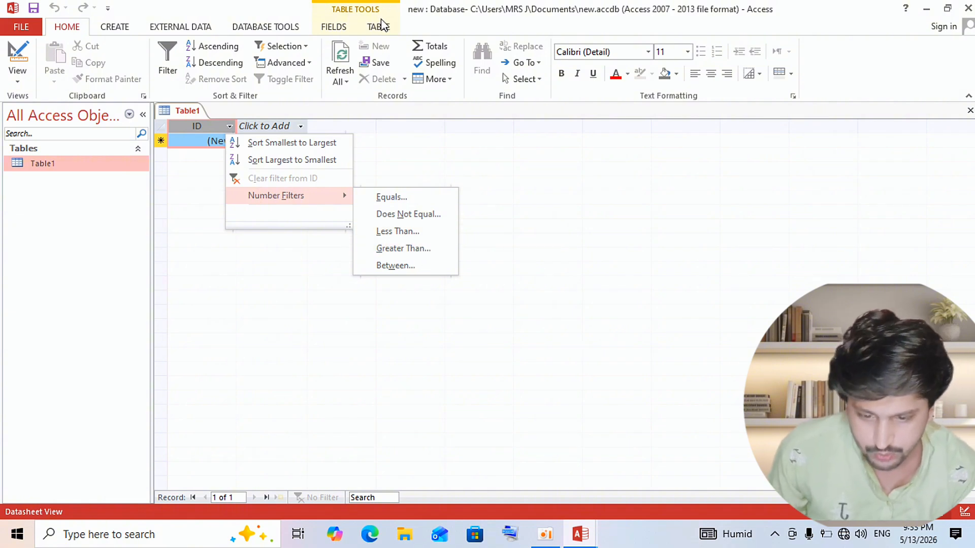
left_click(333, 32)
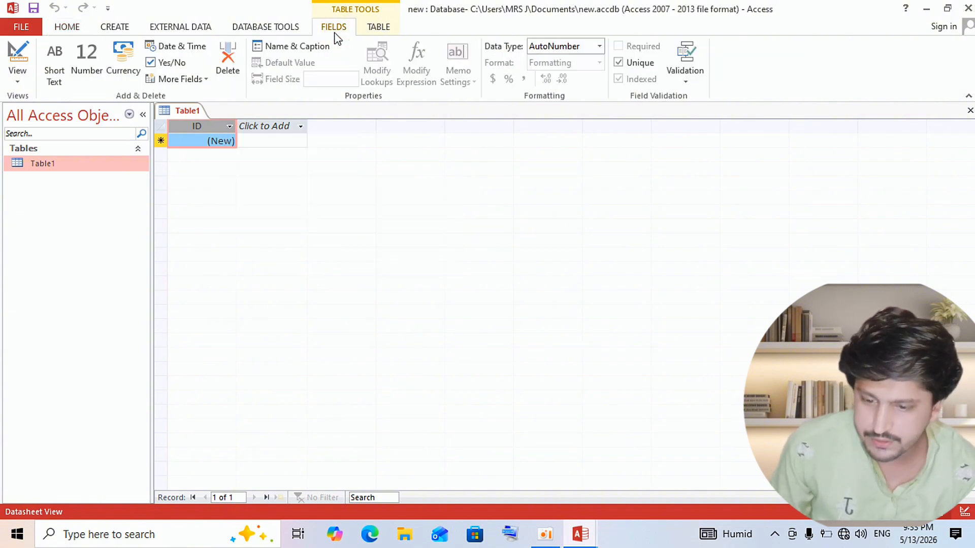
left_click(188, 77)
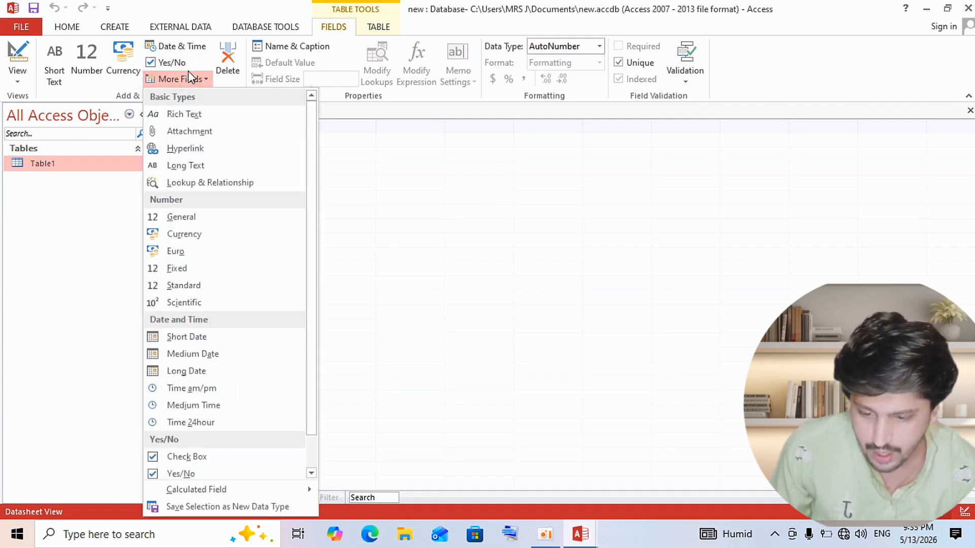
left_click(405, 253)
right_click(213, 146)
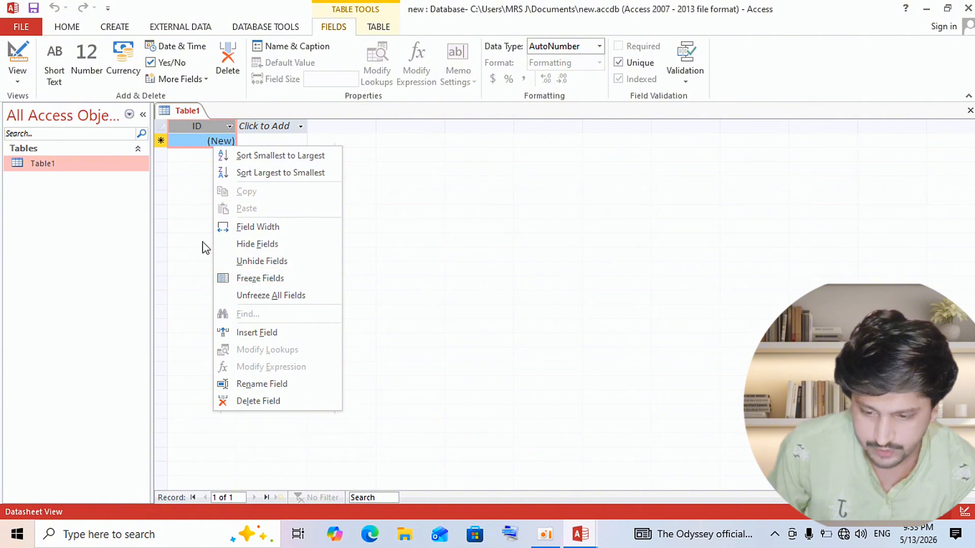
left_click(139, 150)
left_click(138, 150)
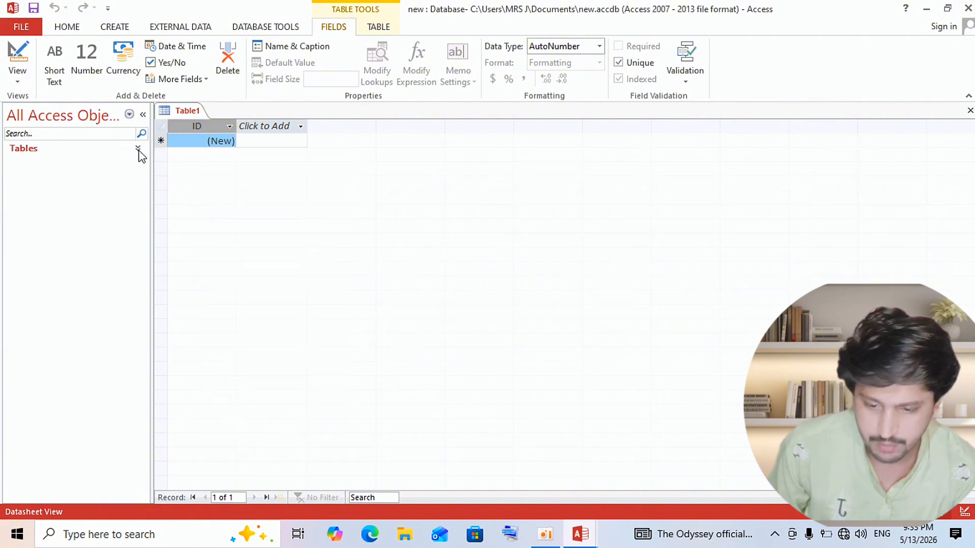
left_click(139, 150)
- Fill the first record of Table1 with name, class and adress in three new fields
left_click(216, 141)
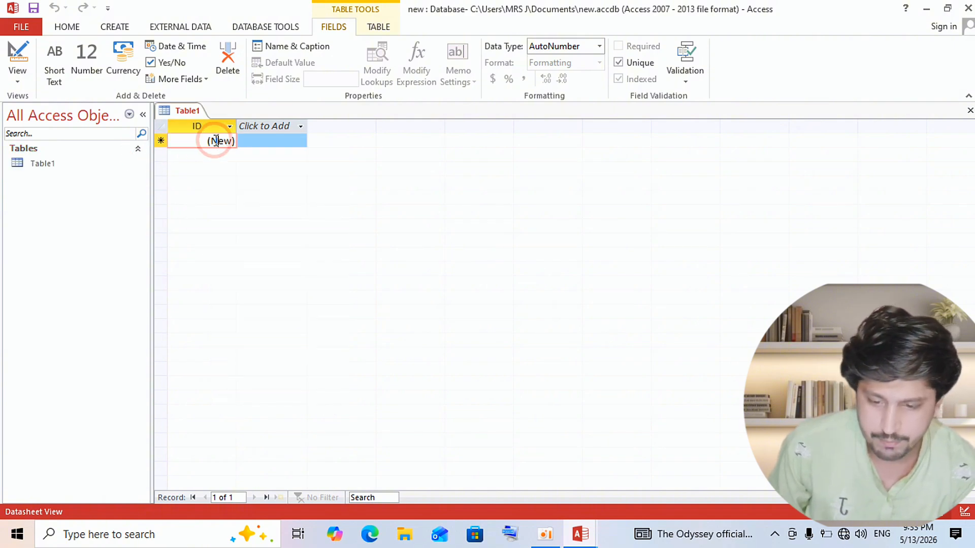
left_click(288, 143)
type("name")
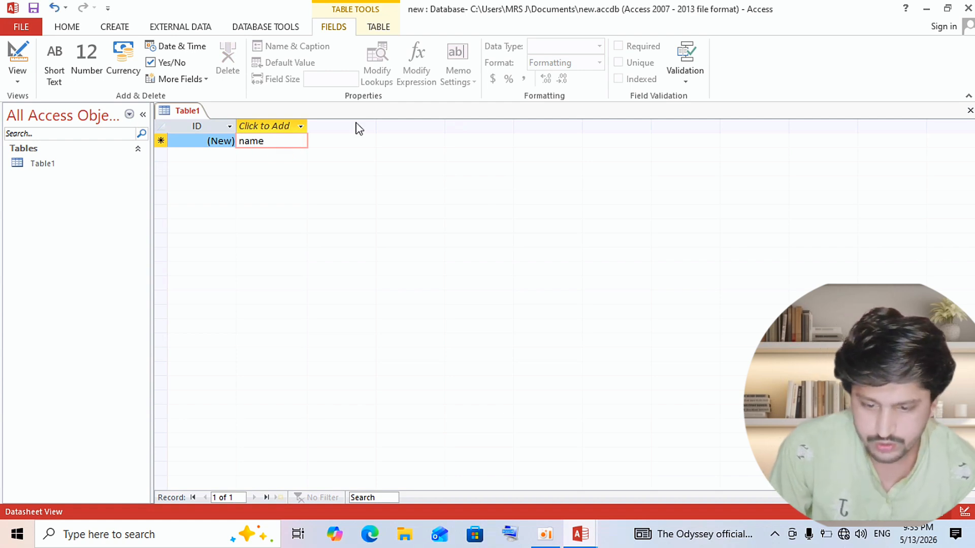
left_click(301, 127)
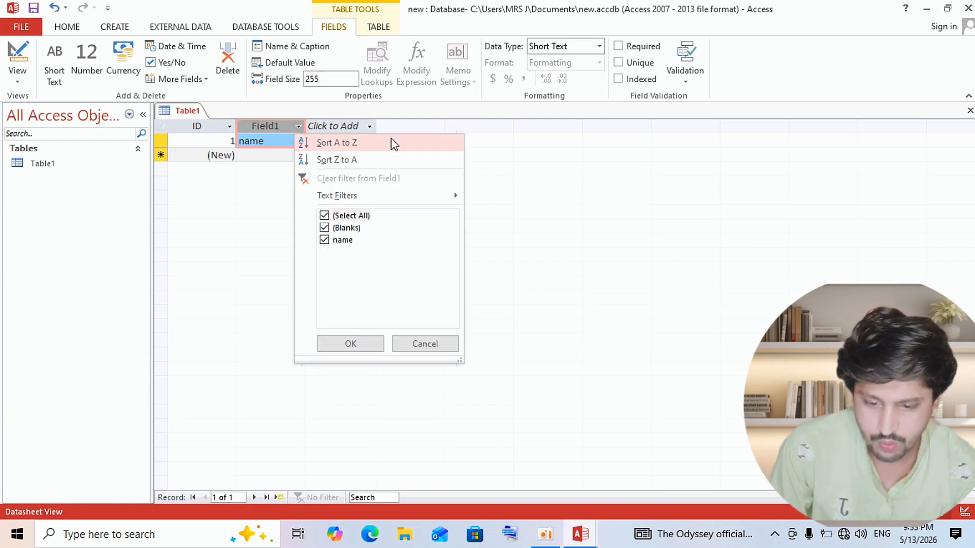
left_click(342, 122)
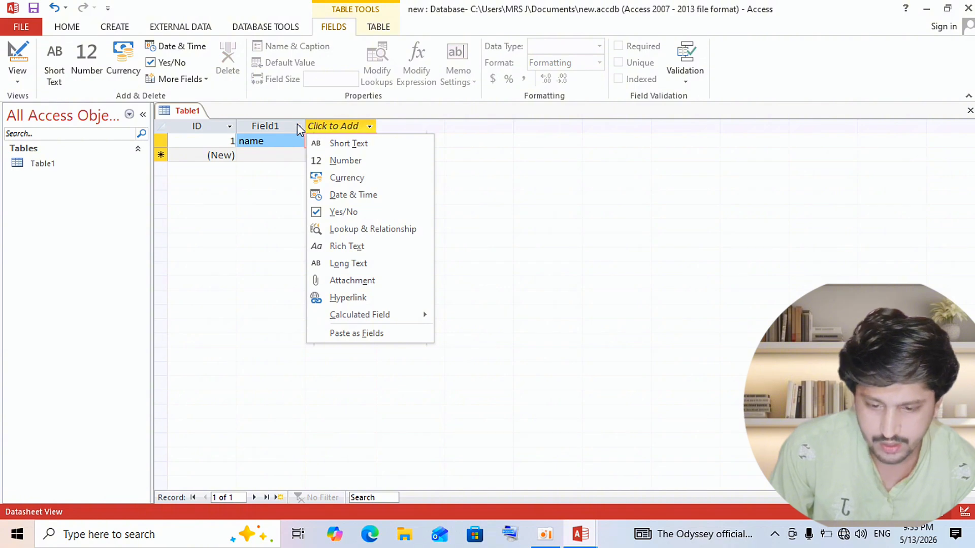
left_click(480, 158)
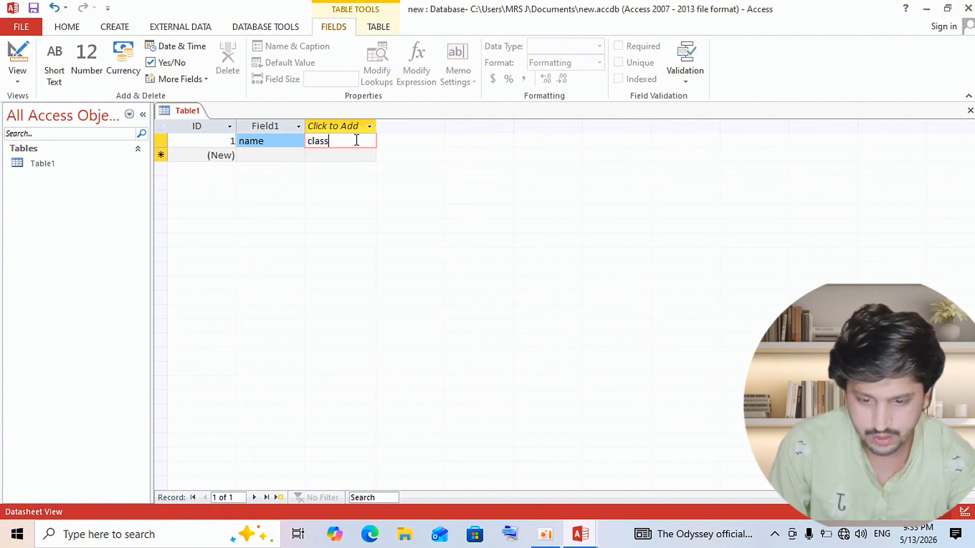
left_click(425, 148)
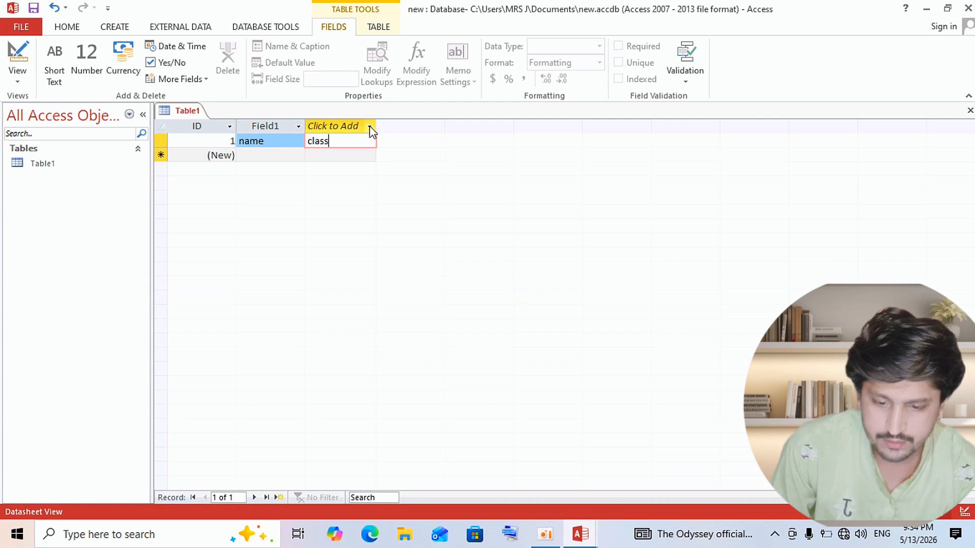
left_click(368, 128)
left_click(413, 127)
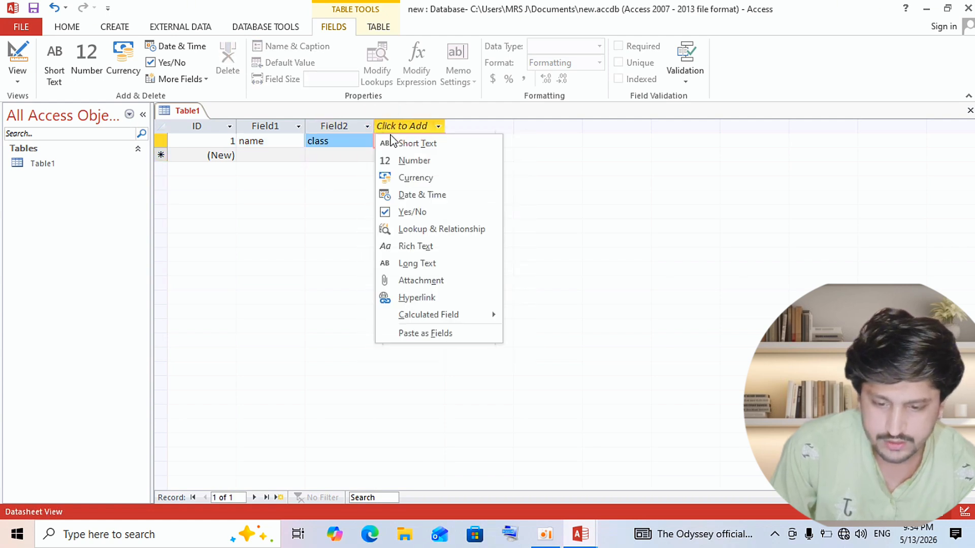
left_click(338, 171)
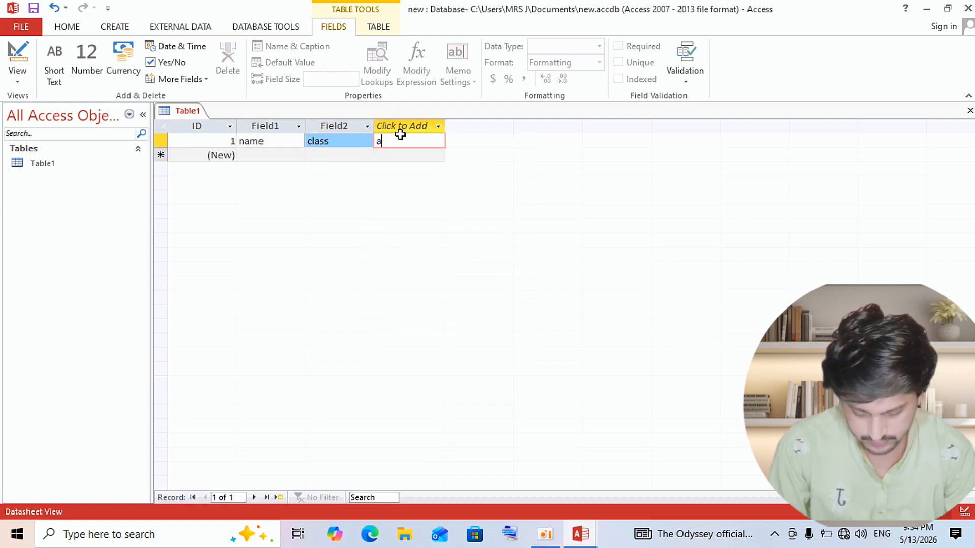
left_click(413, 224)
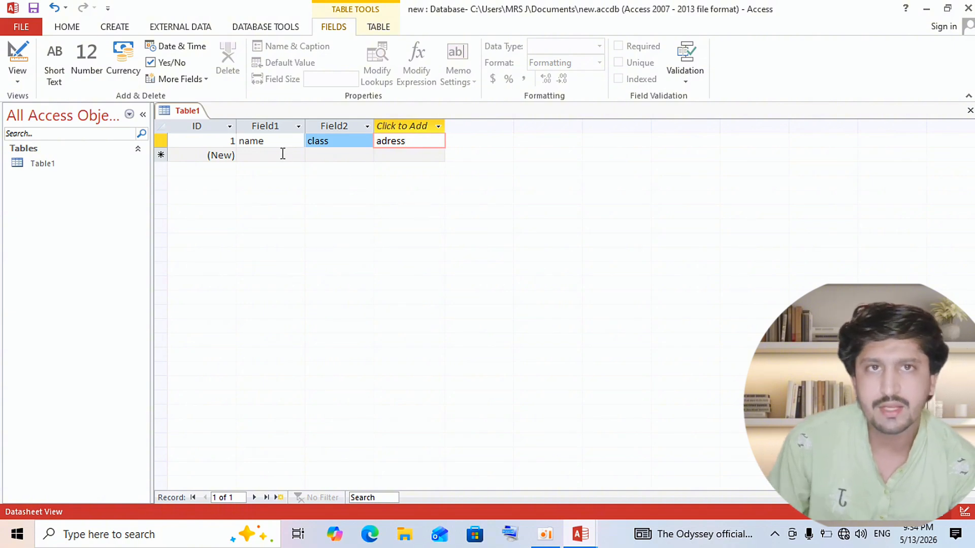
- Fill the second record with the student's first name, class 12th and the student's address
left_click(258, 159)
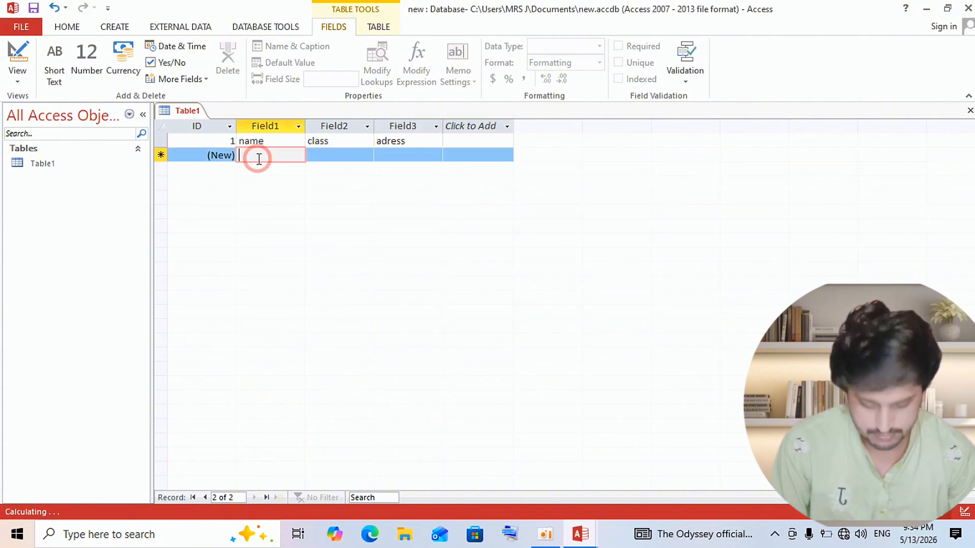
type("j")
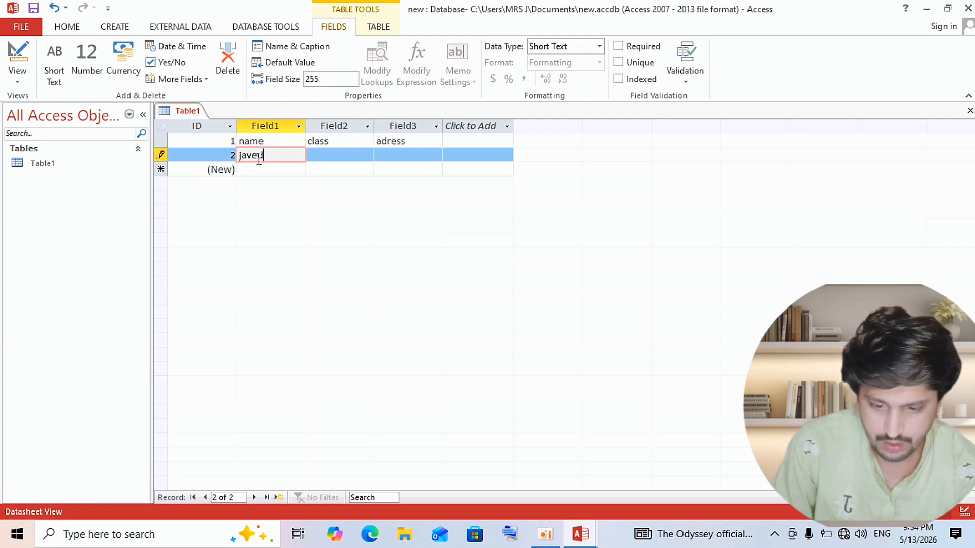
type("aved")
left_click(311, 152)
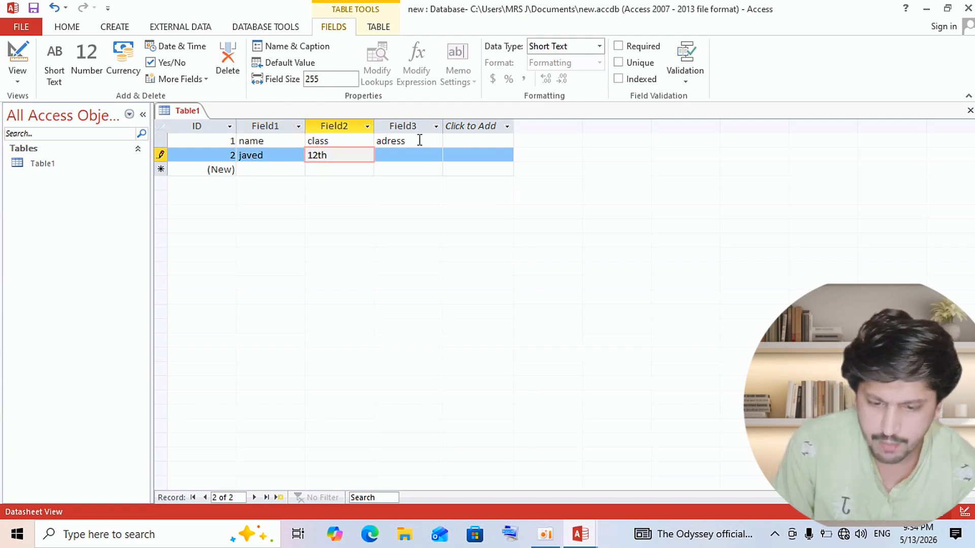
left_click(407, 154)
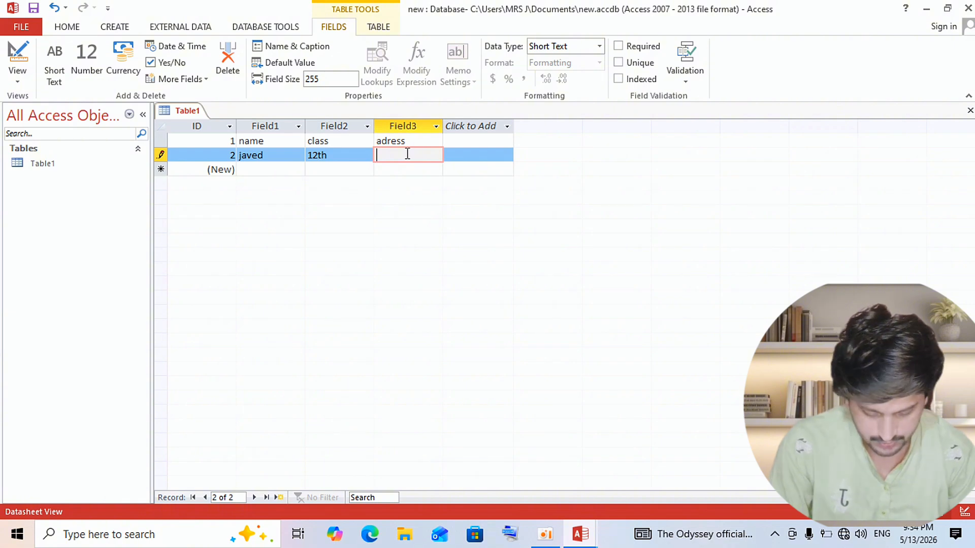
key("F12")
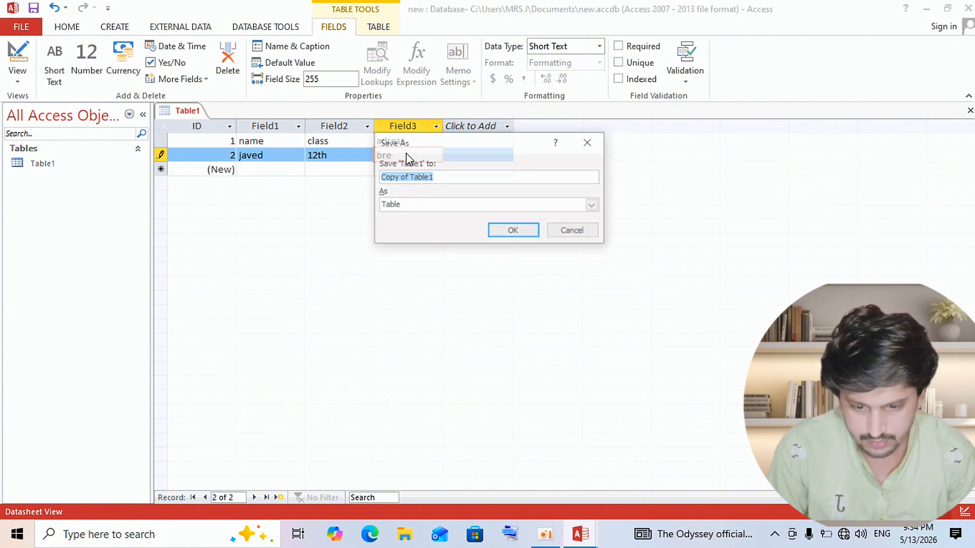
left_click(598, 136)
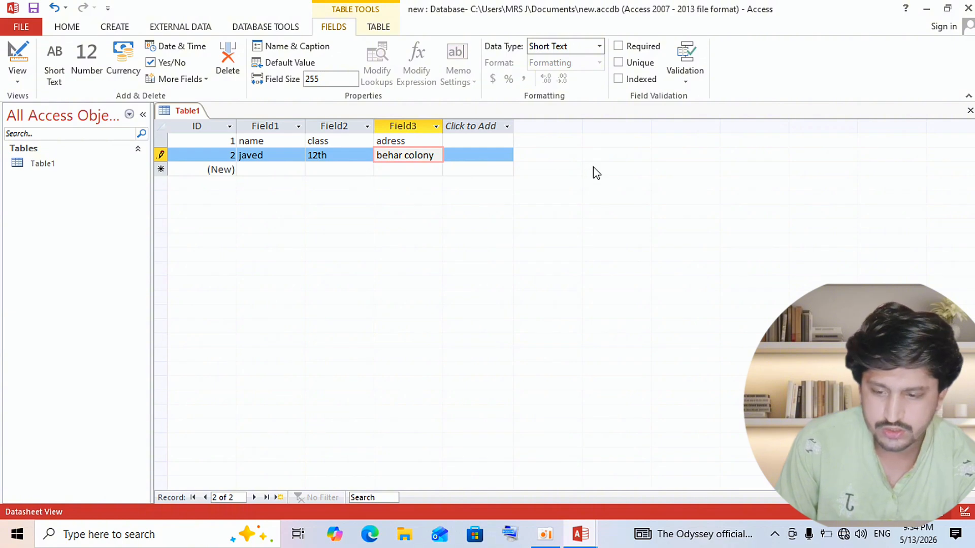
- Save the table under the name Table1 and close the database
left_click(22, 26)
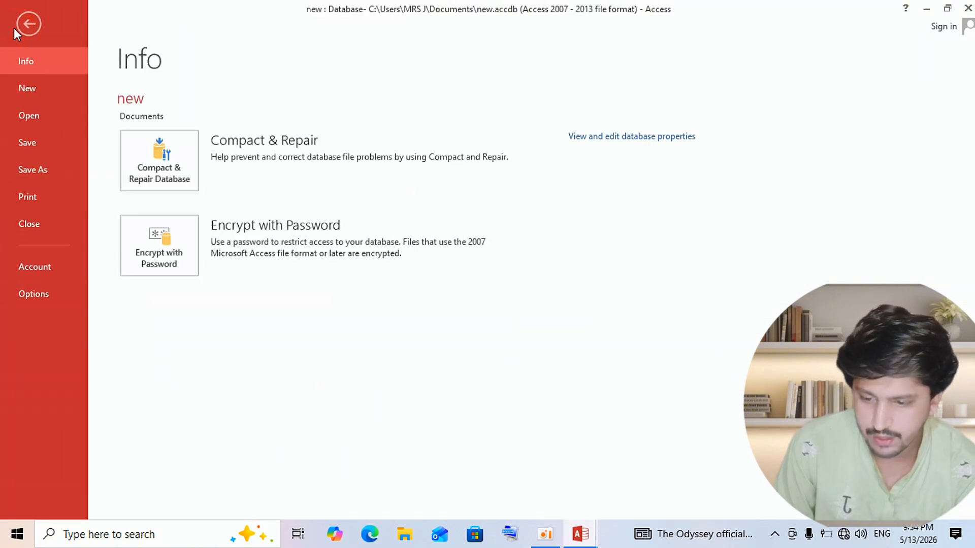
left_click(48, 142)
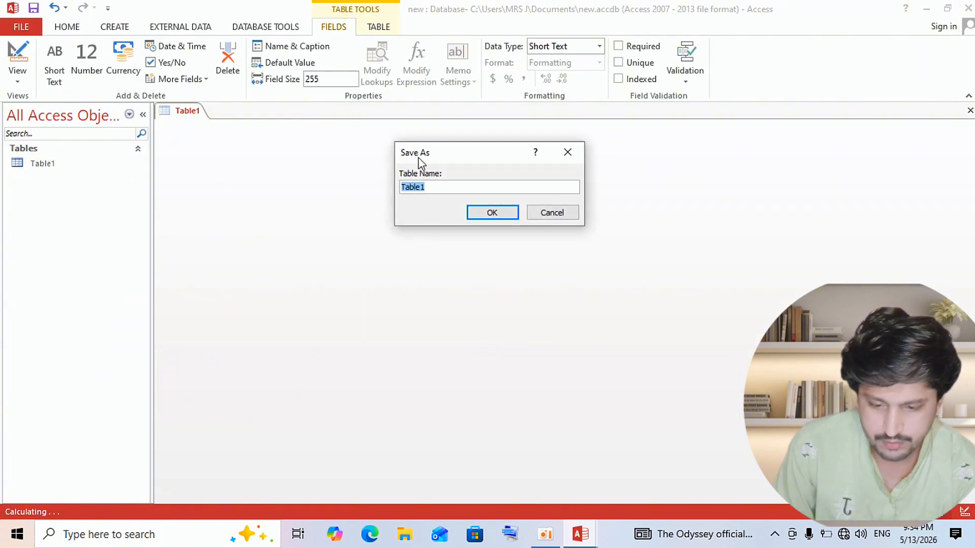
left_click(477, 216)
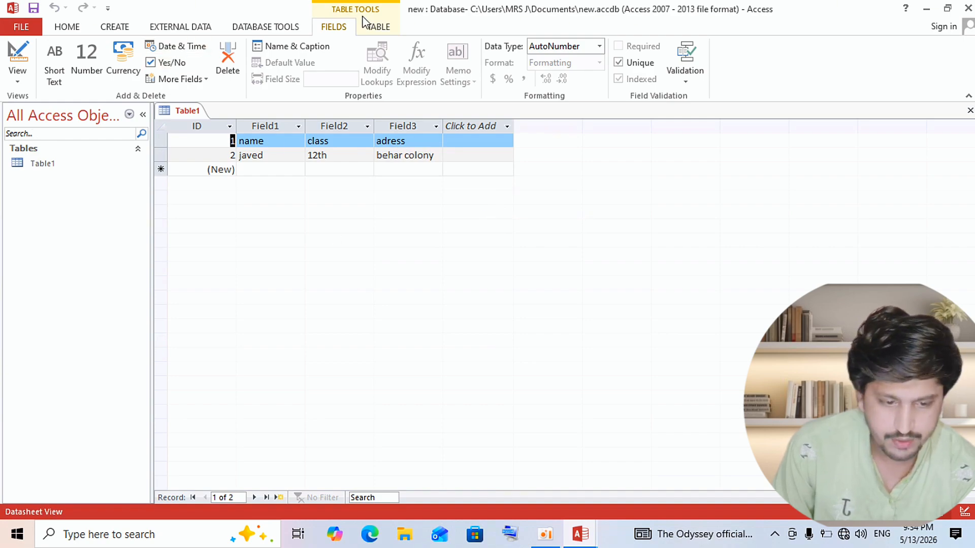
left_click(967, 8)
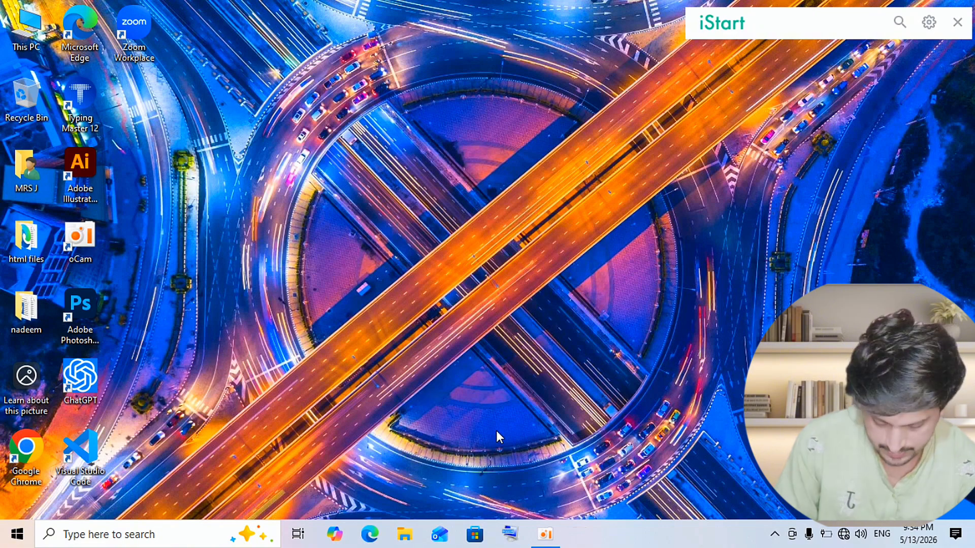
- Switch to Excel and create a blank workbook
key("super+r")
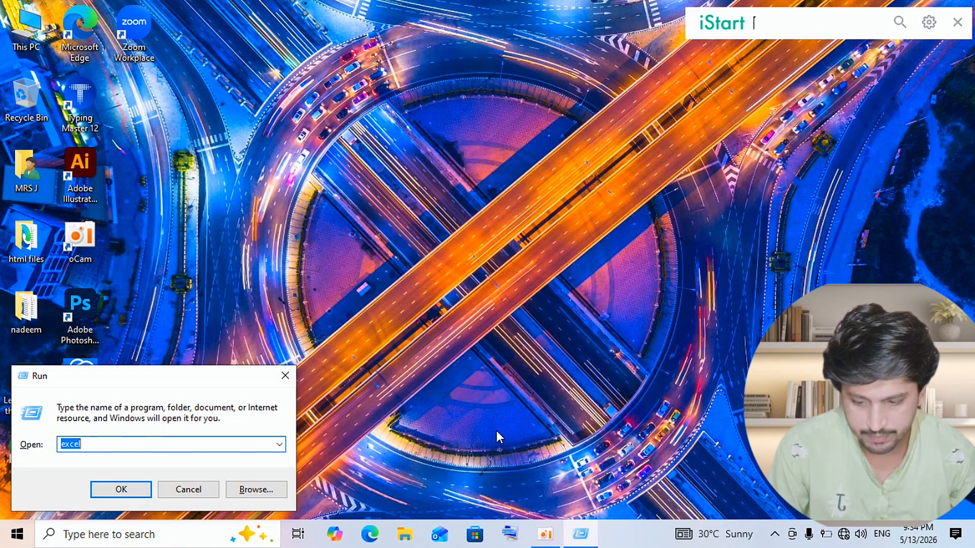
key("Return")
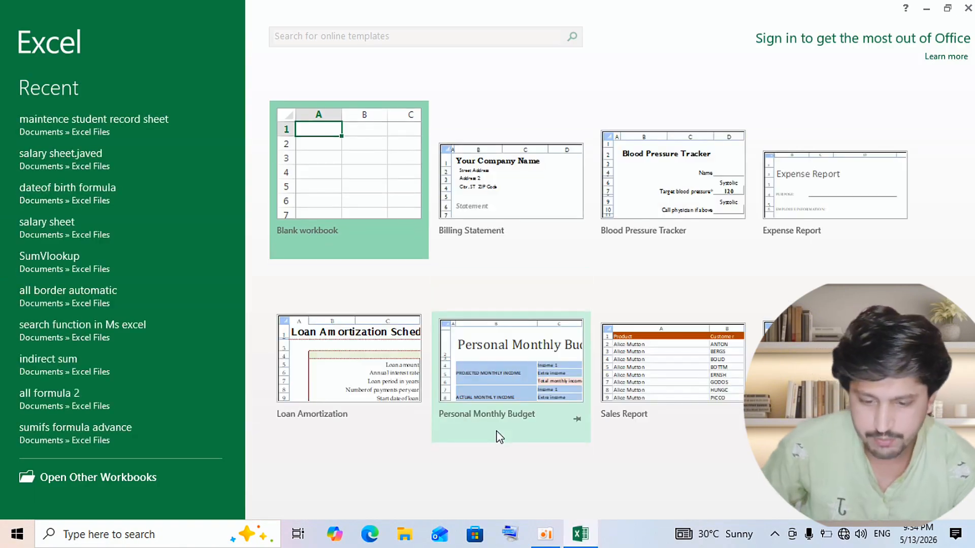
left_click(352, 174)
- Import the new Access database from the Documents folder as a table in the existing worksheet, starting at cell H5
left_click(296, 26)
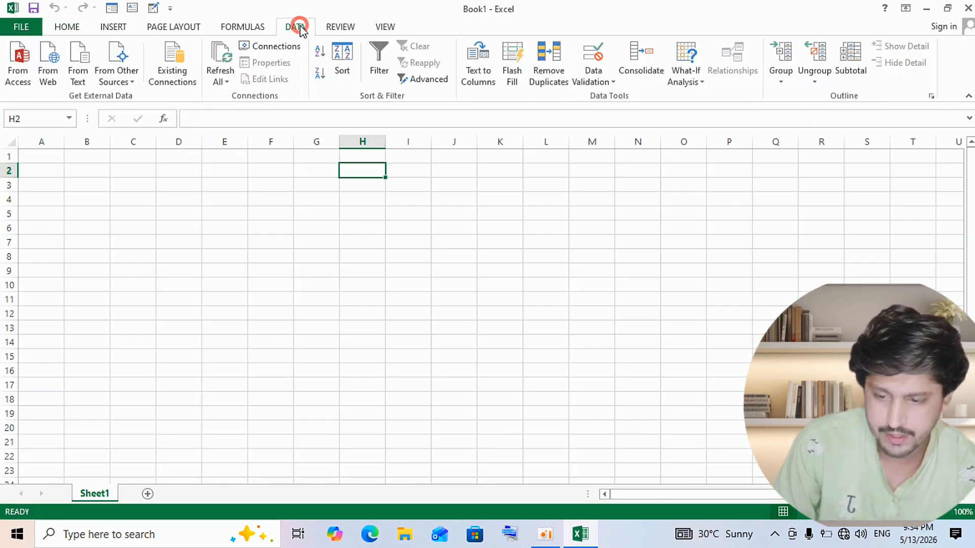
left_click(13, 80)
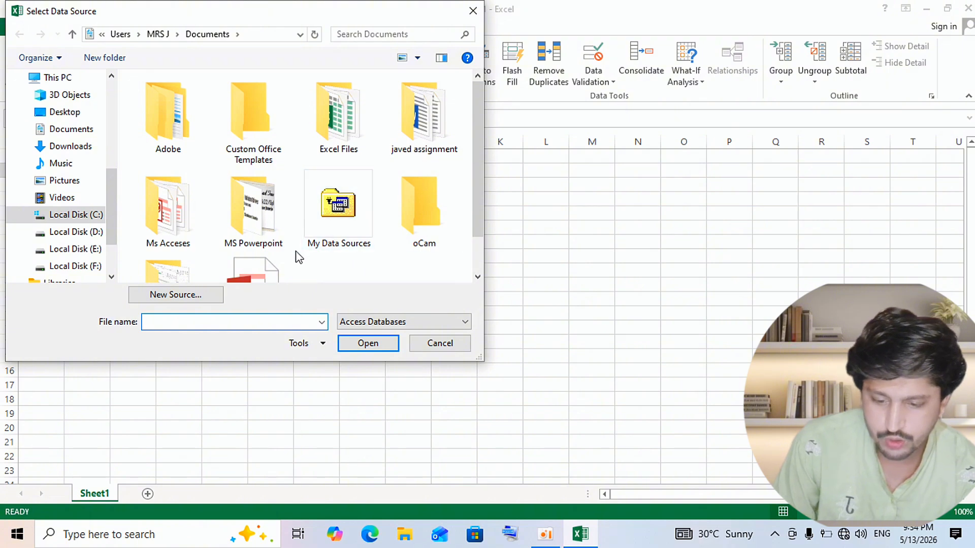
double_click(253, 265)
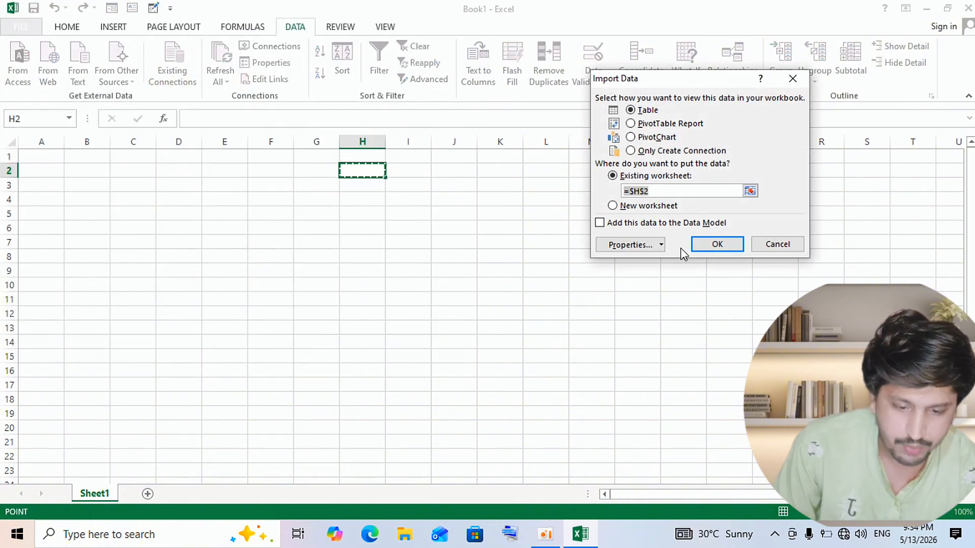
left_click(348, 215)
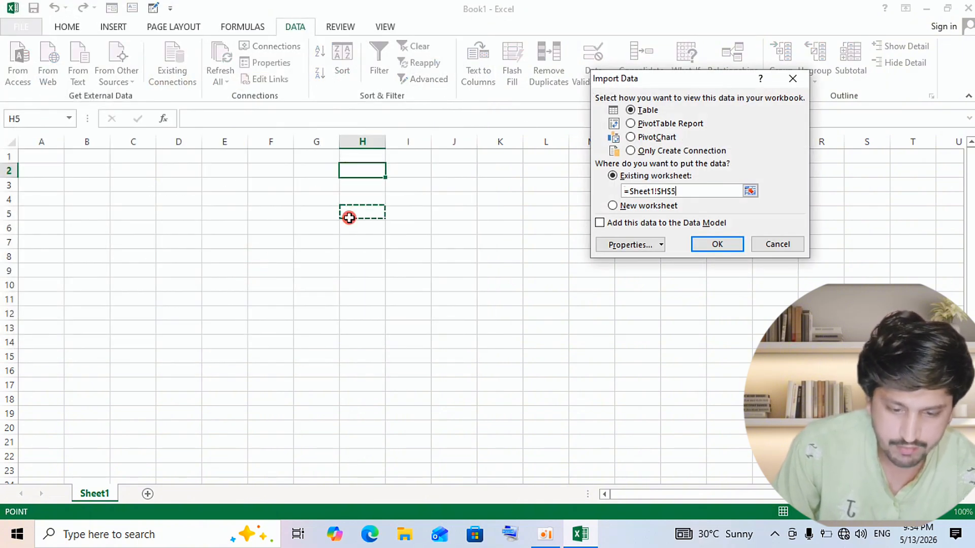
left_click(706, 245)
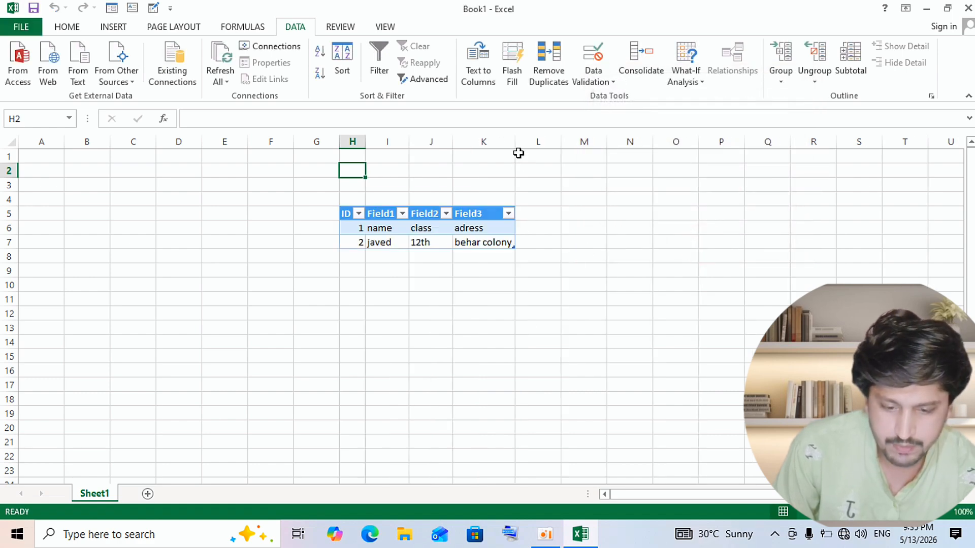
- Widen the Field1, Field2 and Field3 columns of the imported table
left_click_drag(515, 141, 544, 141)
left_click_drag(452, 142, 477, 142)
left_click_drag(409, 142, 429, 144)
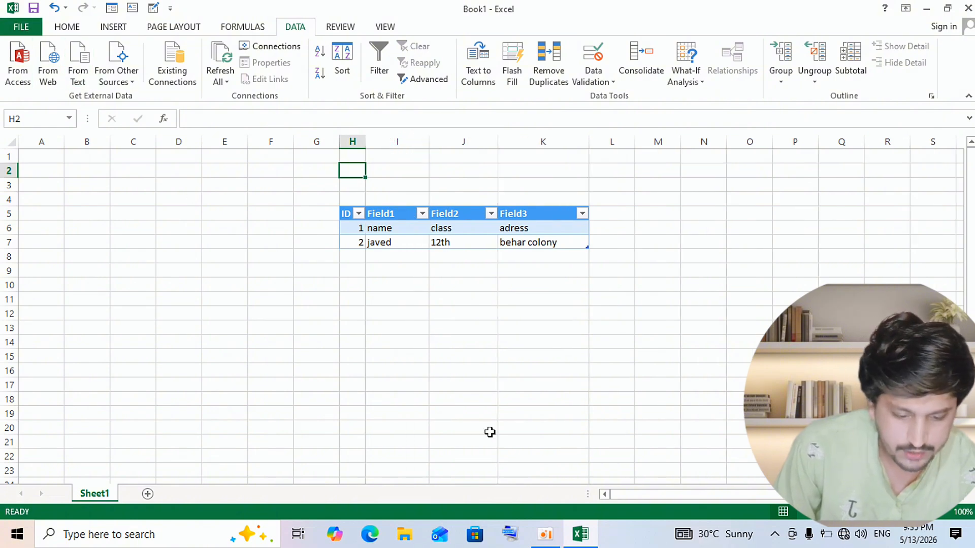
- Connect the computer to the RDX Wi-Fi network and minimize the workbook window
left_click(845, 536)
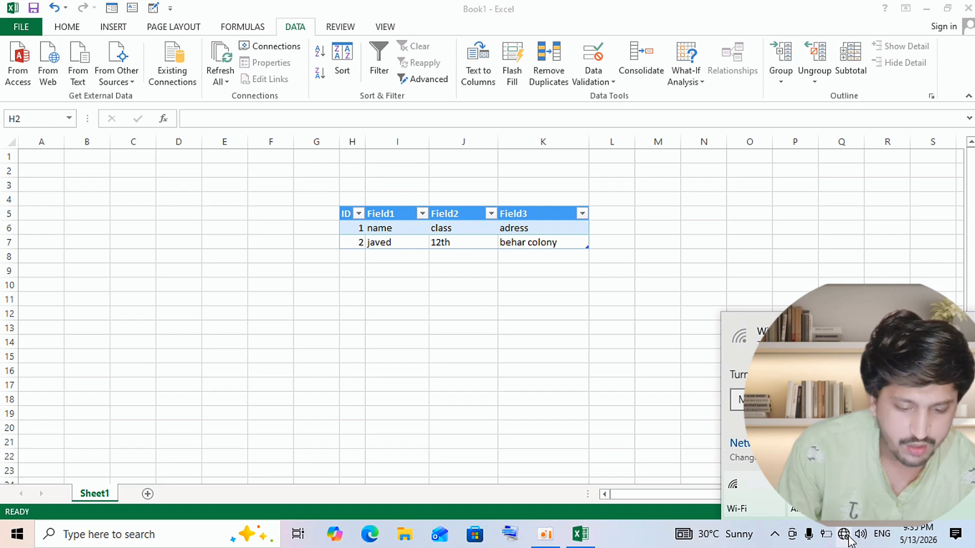
left_click(779, 511)
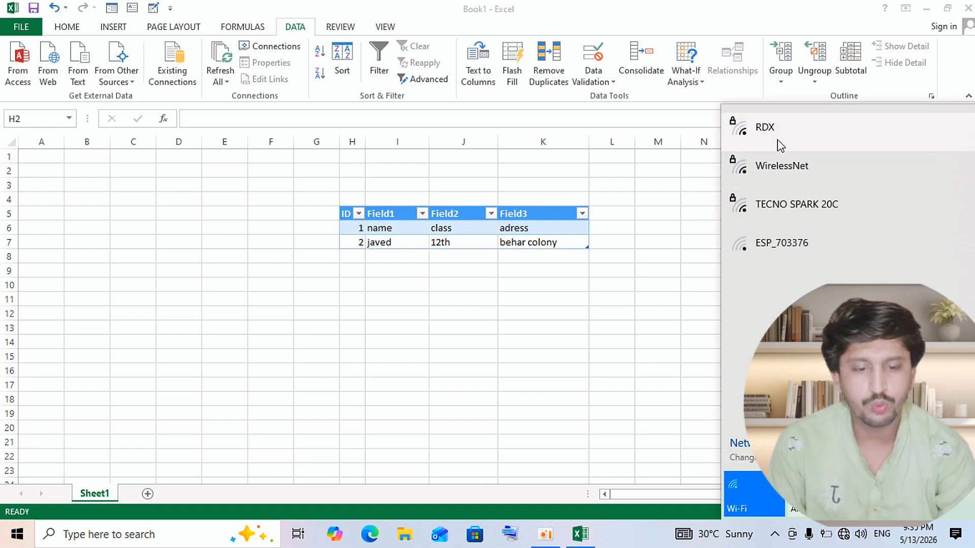
left_click(781, 146)
left_click(893, 192)
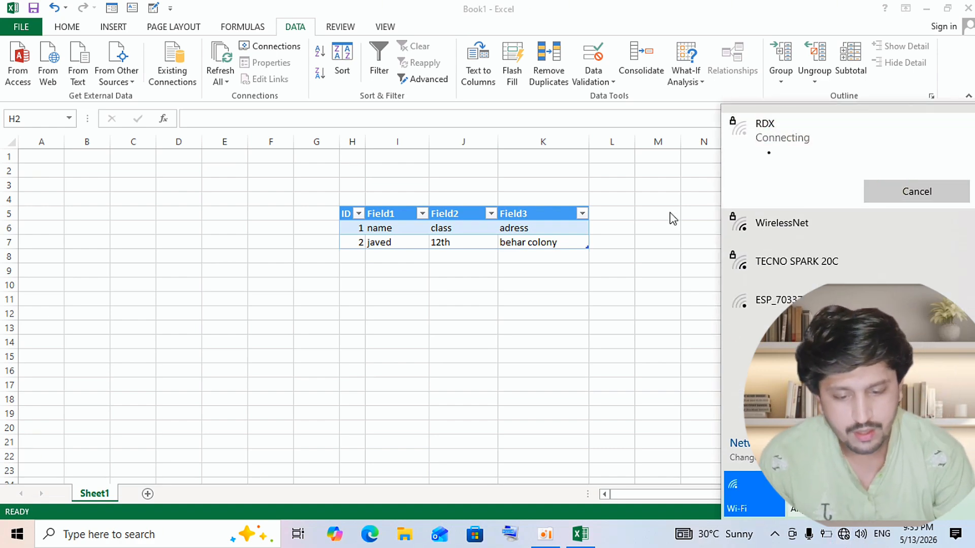
left_click(624, 217)
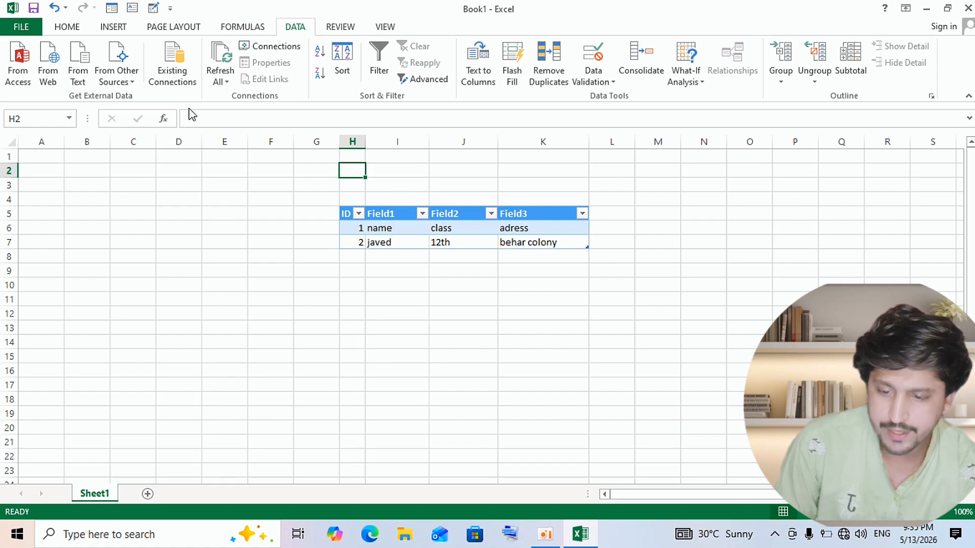
left_click(926, 8)
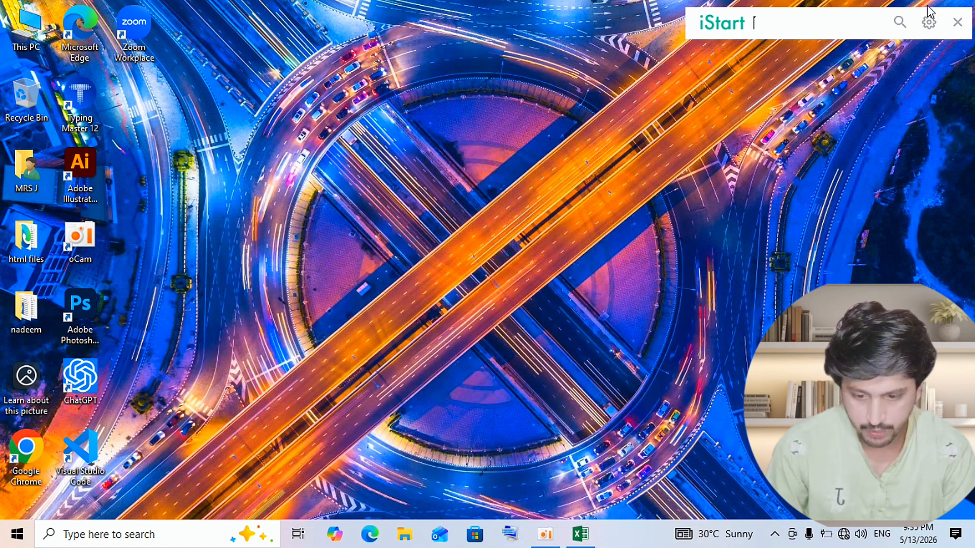
- Open Notepad with a blank document
key("super+r")
key("BackSpace")
type("n")
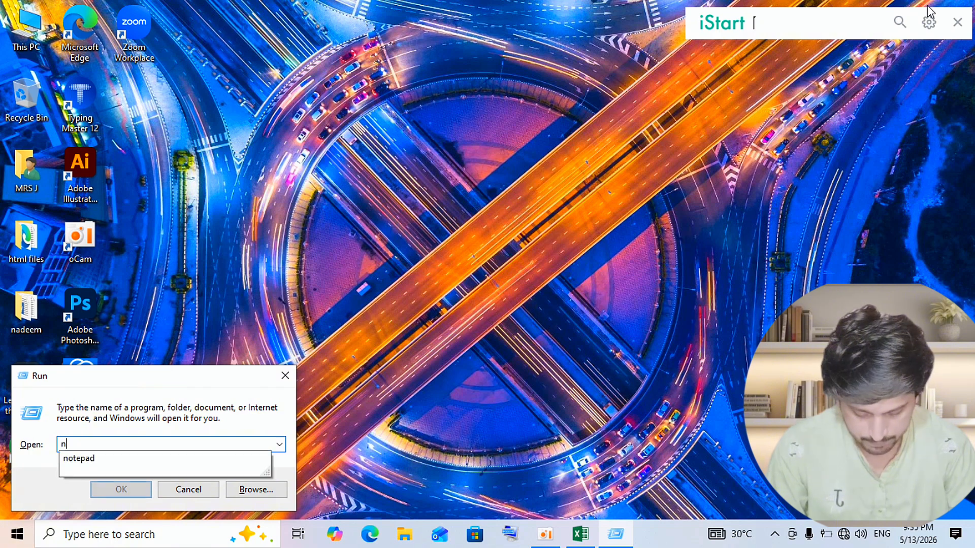
type("o")
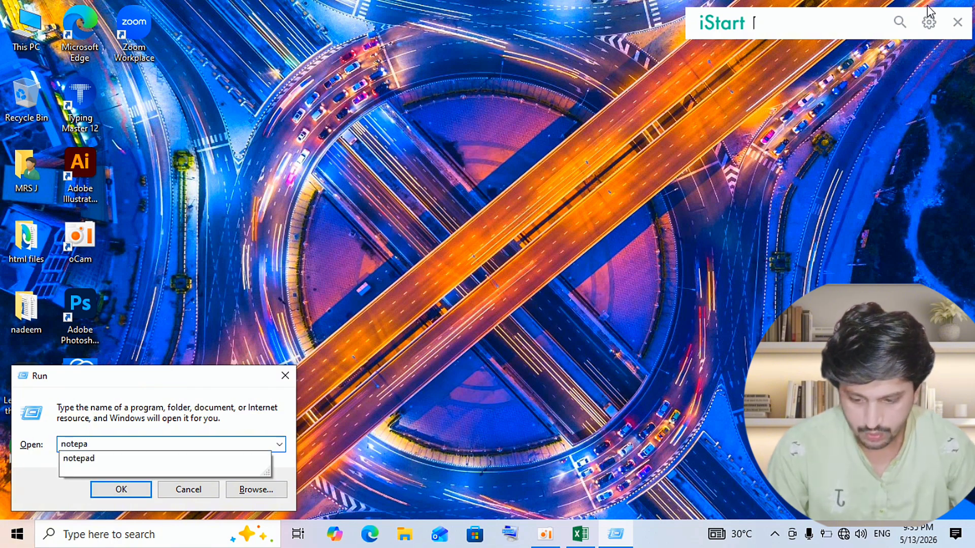
type("tepa")
key("Down")
key("Return")
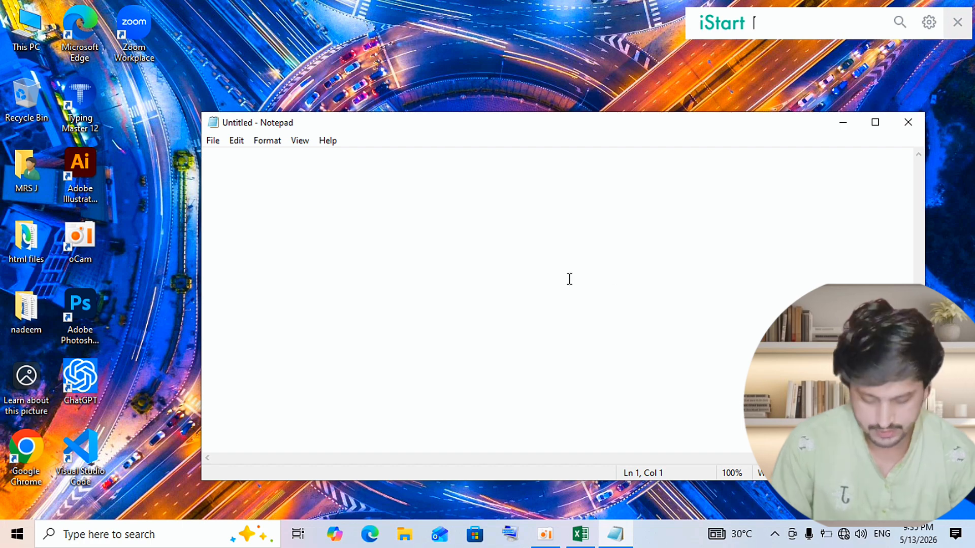
- Enter the headings name, department and adress on the first line of the Notepad document, spaced apart as columns
left_click(555, 269)
type("name")
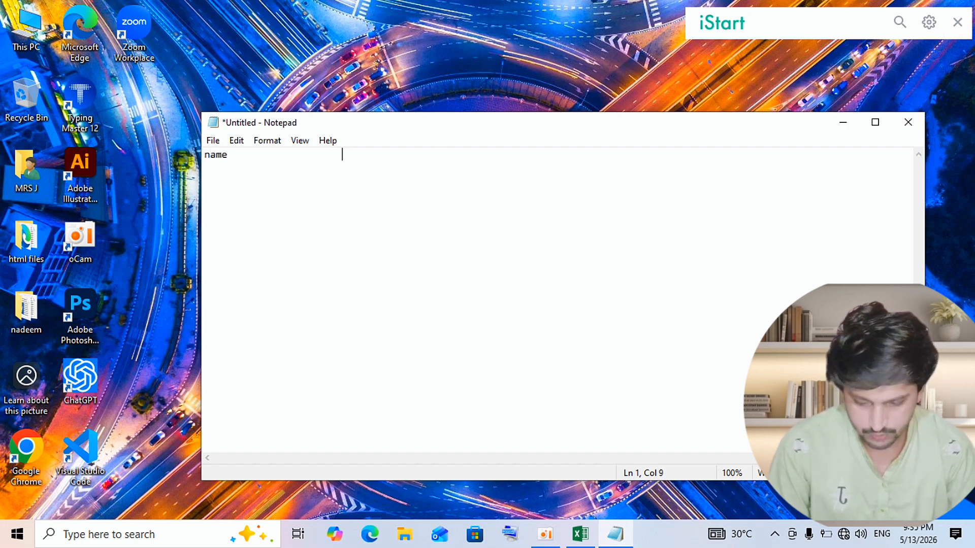
type(" \t\t\tdepar")
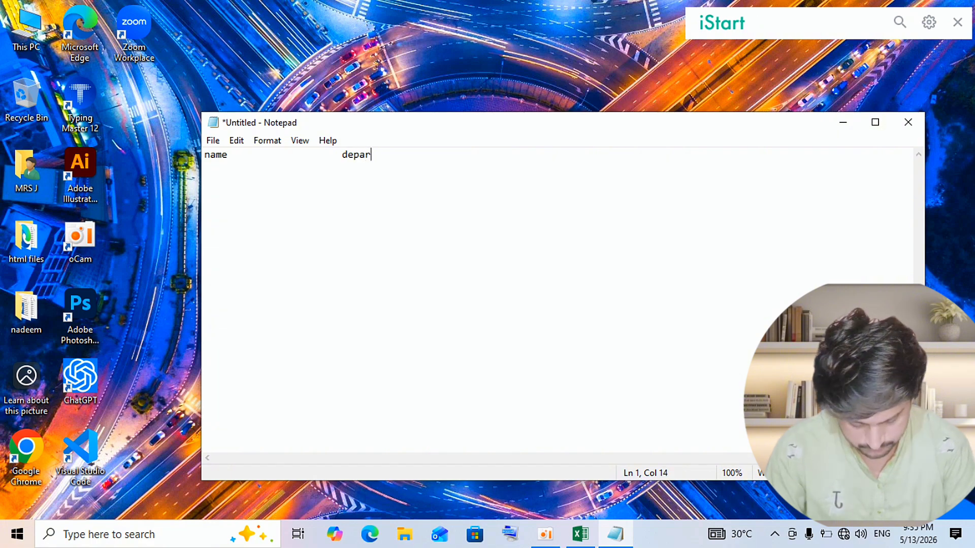
type("tment v")
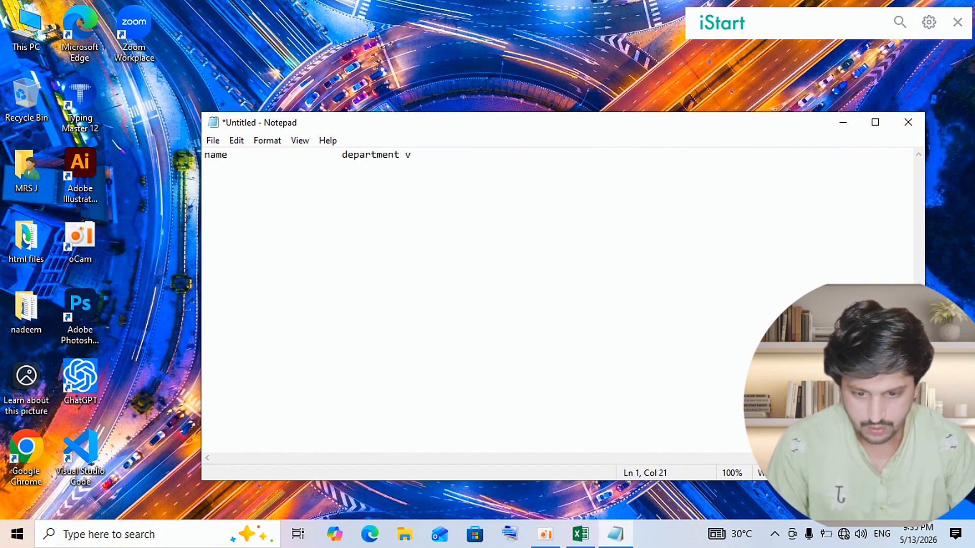
key("BackSpace")
type("     ad")
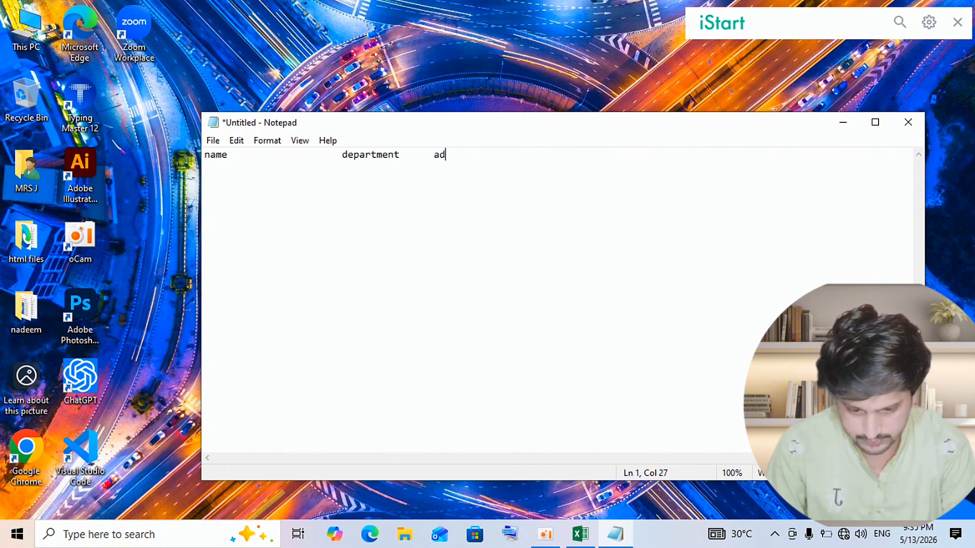
type("ress")
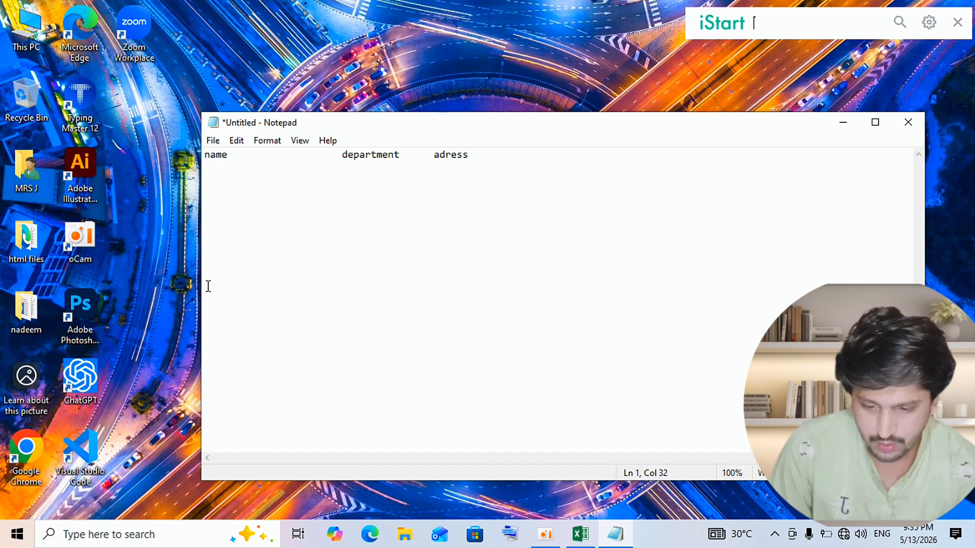
- Break the line after the name heading and enter the person's first name directly beneath it
left_click(234, 166)
key("Return")
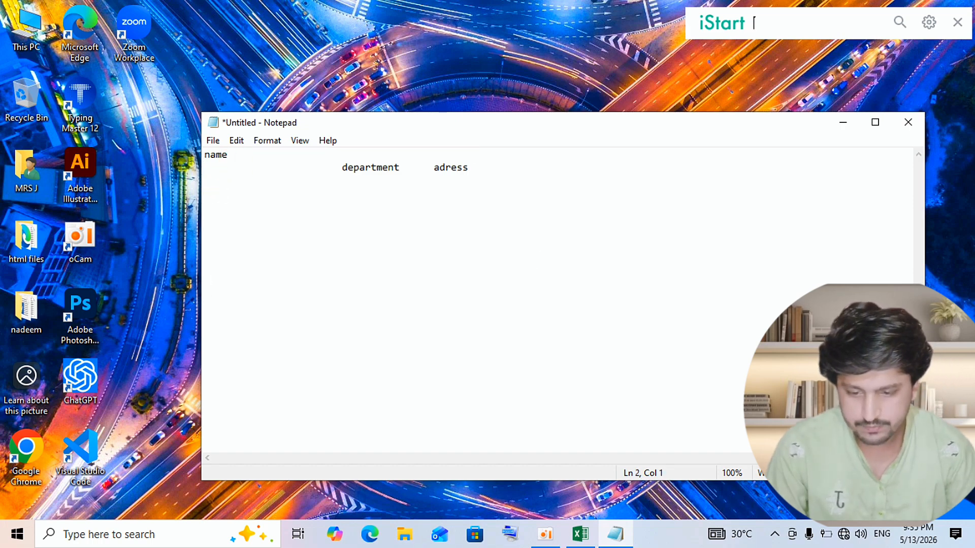
key("BackSpace")
key("Return")
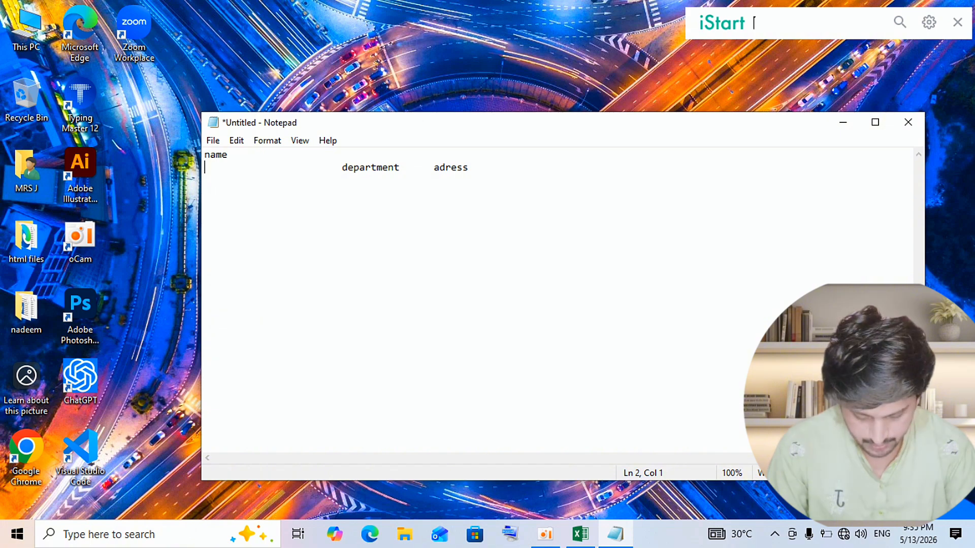
type("javed")
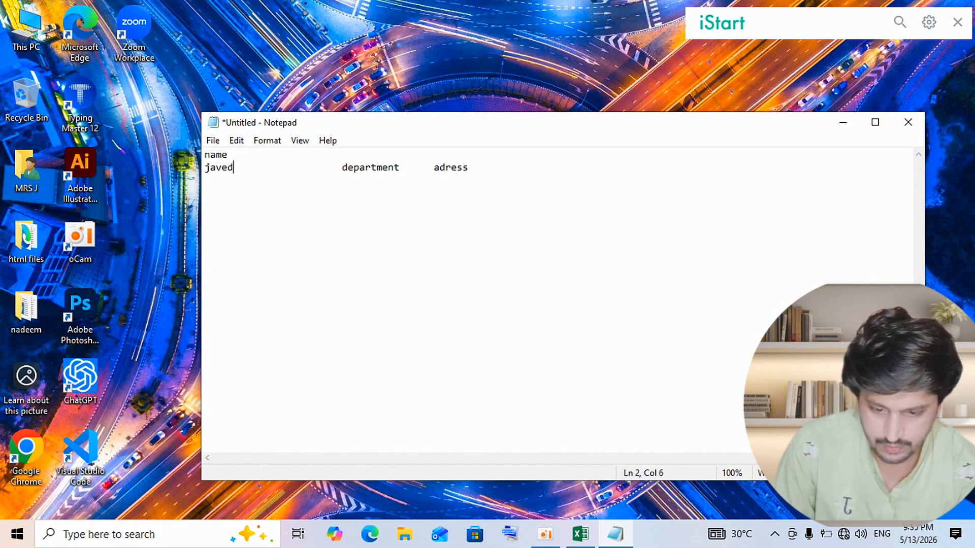
- Move the adress heading to a new line and enter geography beneath the department heading
left_click(411, 169)
key("Return")
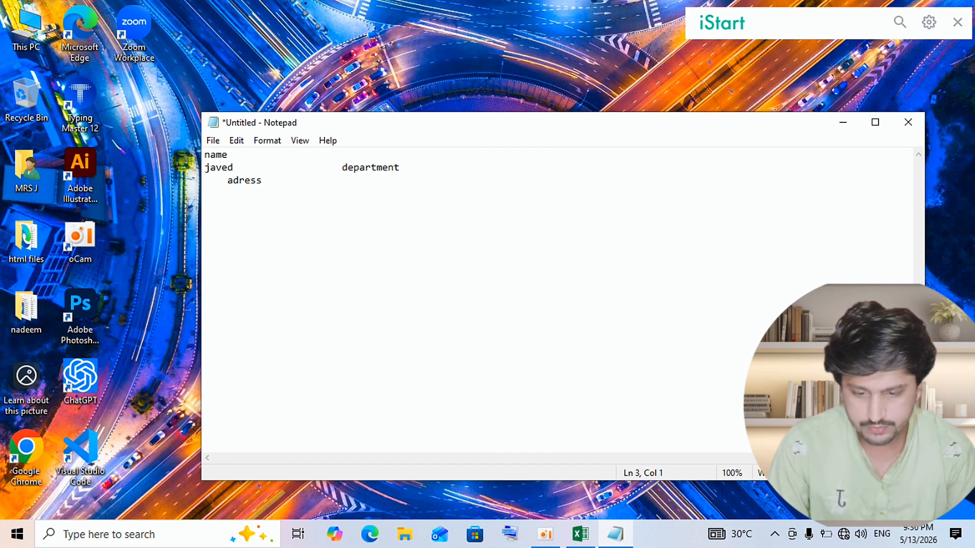
key("Return")
type("\\")
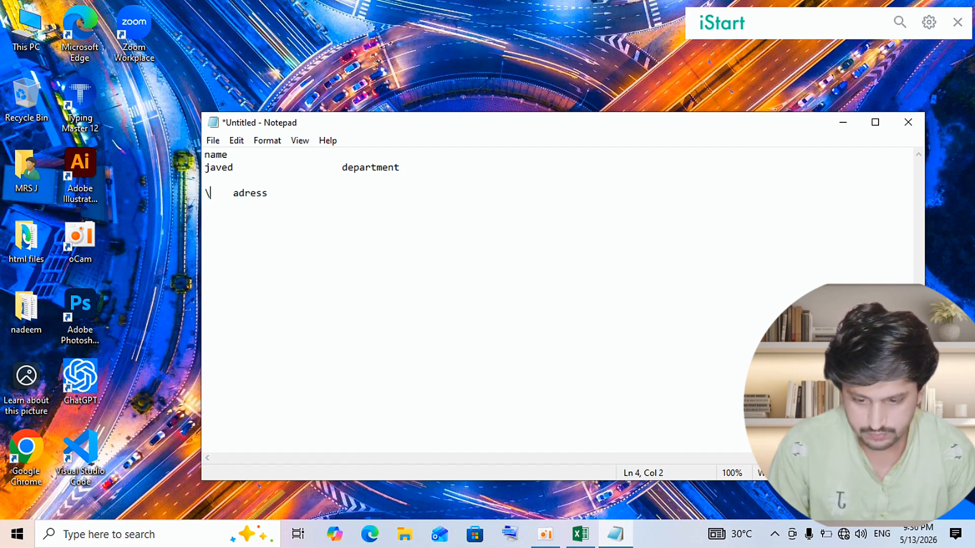
key("BackSpace")
key("BackSpace")
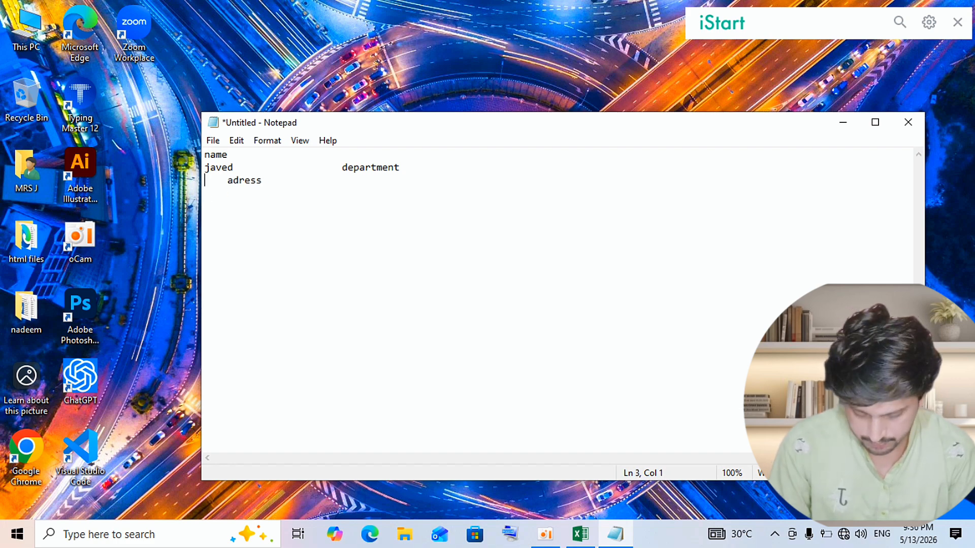
key("Tab")
key("Tab")
key("Tab")
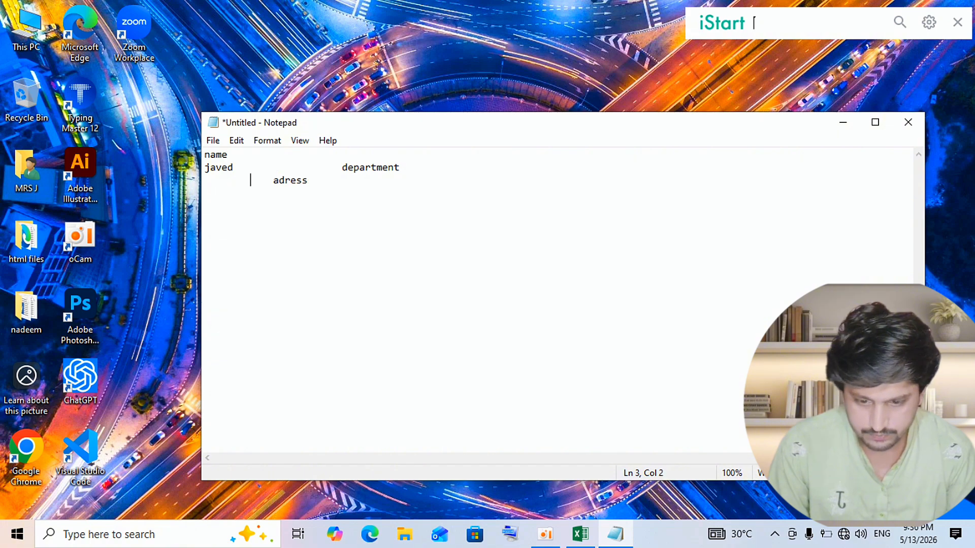
type("geograp")
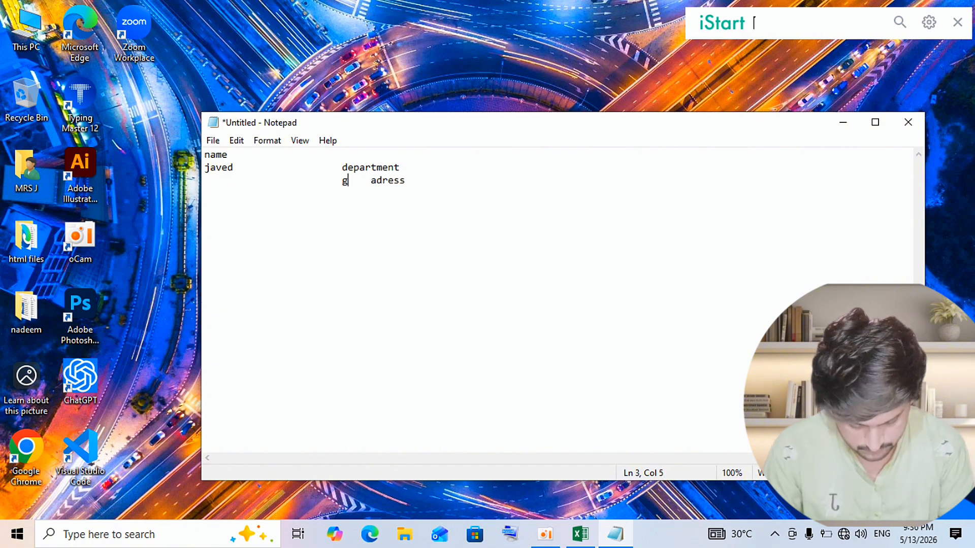
type("hy")
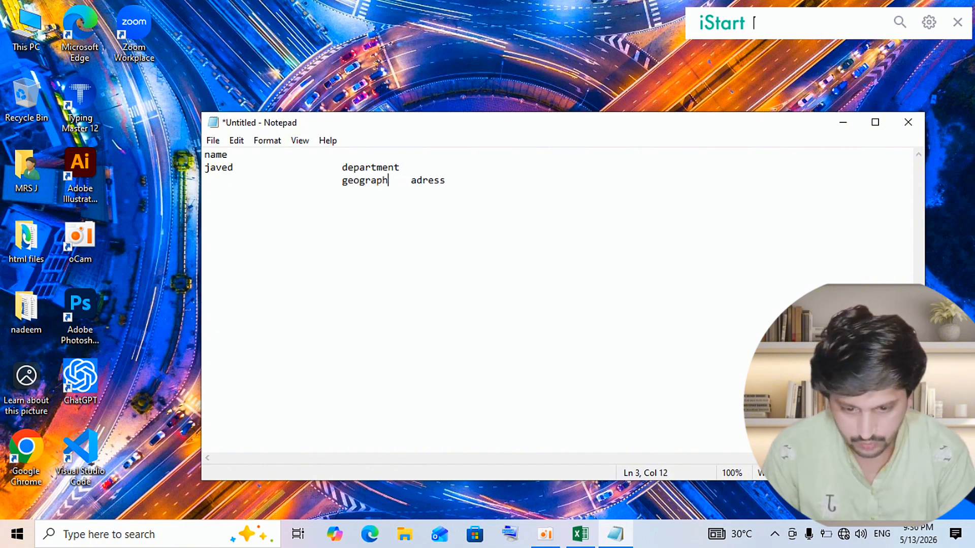
- Add a line below the adress heading and enter the person's address, indented beneath that heading
left_click(454, 180)
key("Return")
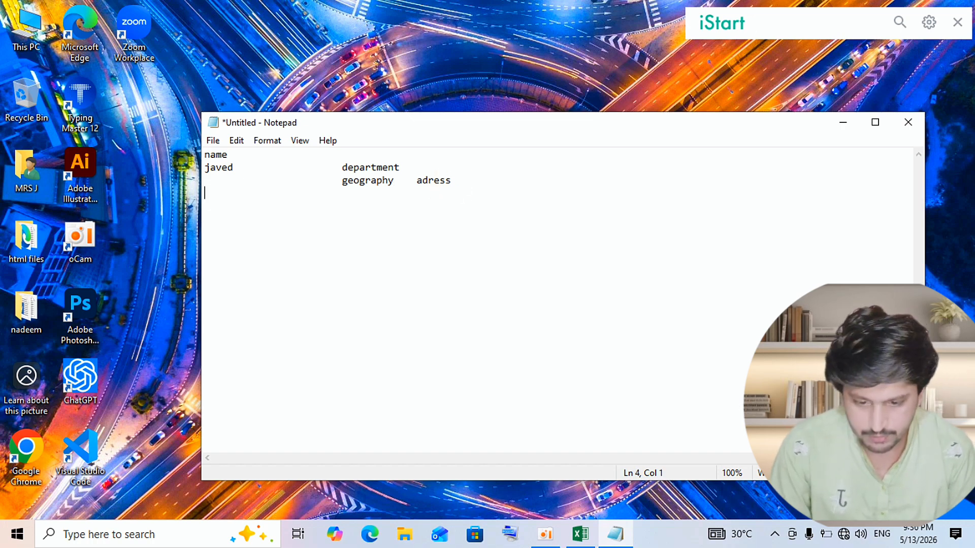
key("Tab")
key("Tab")
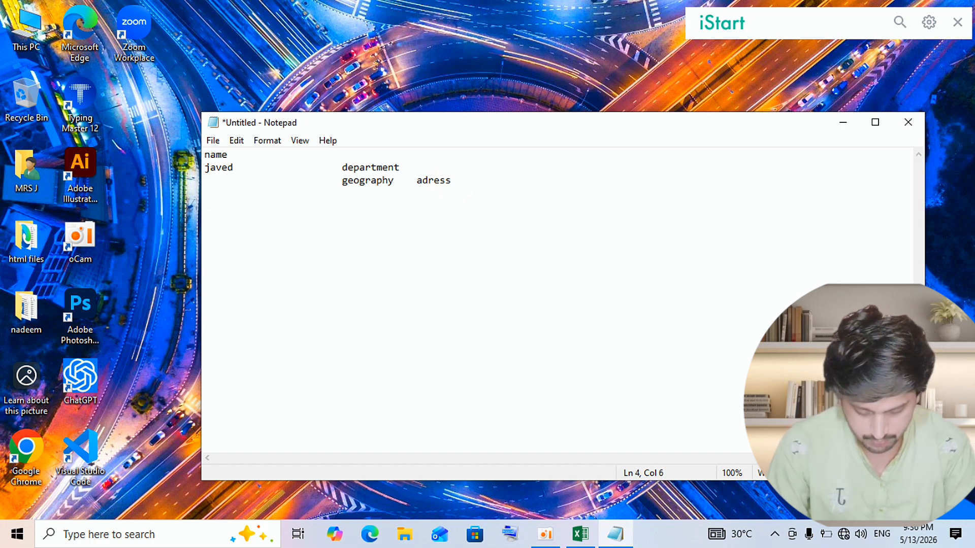
type("b")
key("BackSpace")
type("b")
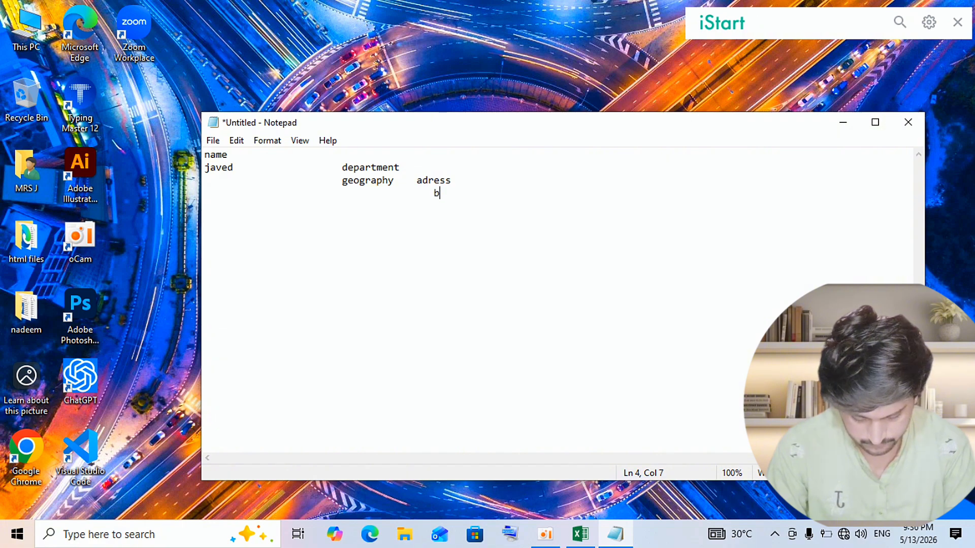
type("ehar colo")
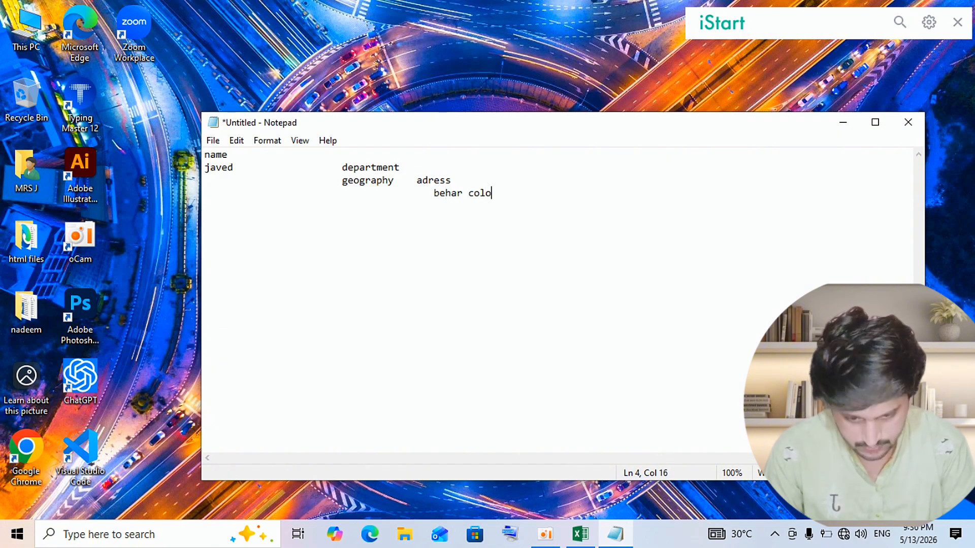
type("ny")
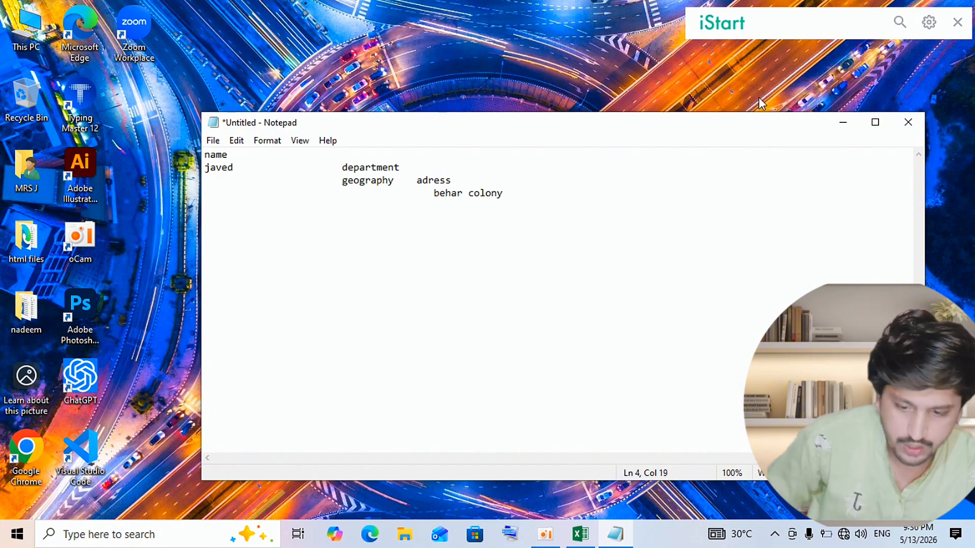
- Save the text document in the Documents folder under the person's first name and close Notepad
left_click(211, 142)
left_click(236, 159)
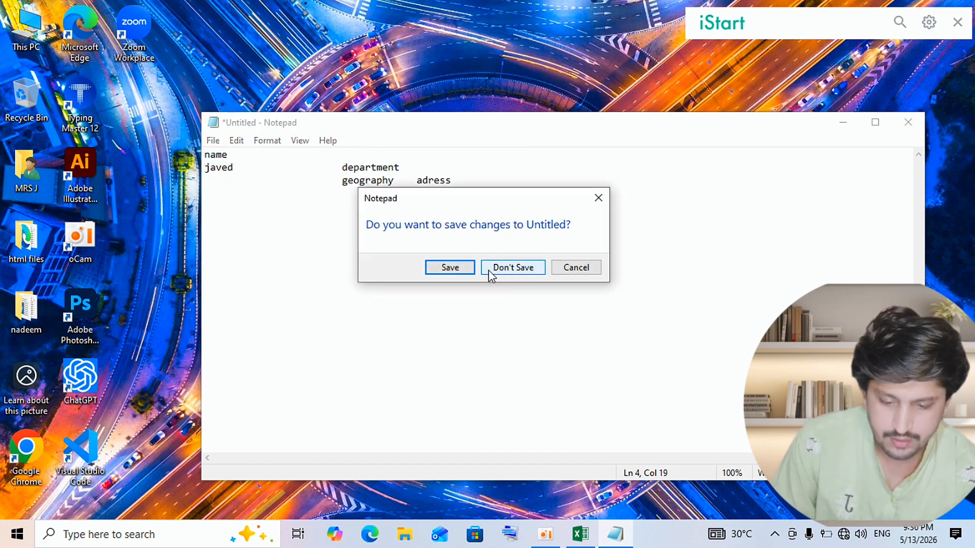
left_click(457, 271)
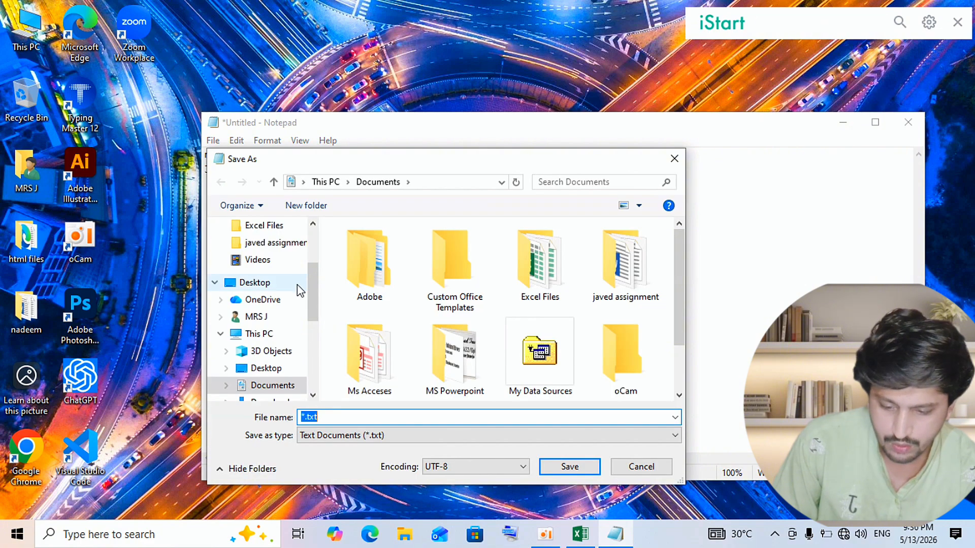
left_click(333, 422)
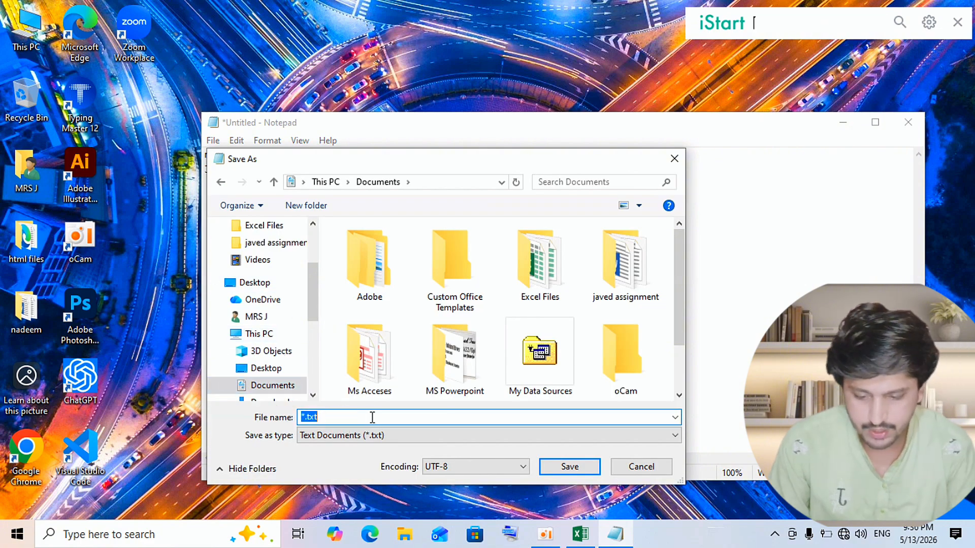
key("BackSpace")
type("javed")
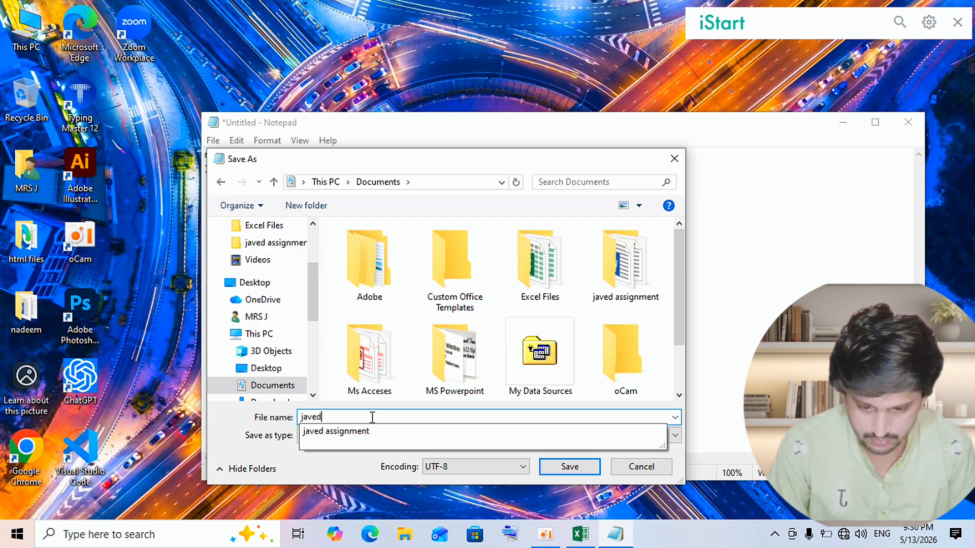
key("Return")
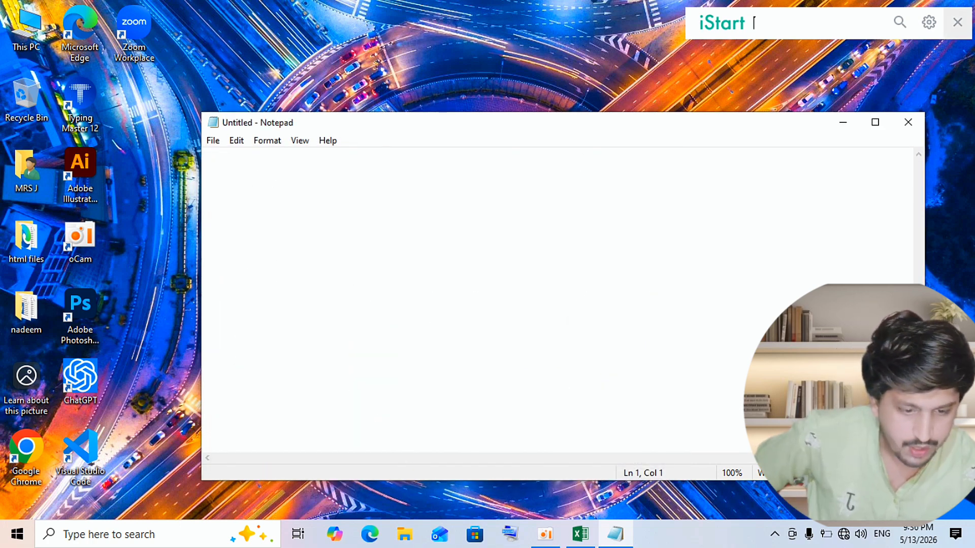
left_click(908, 121)
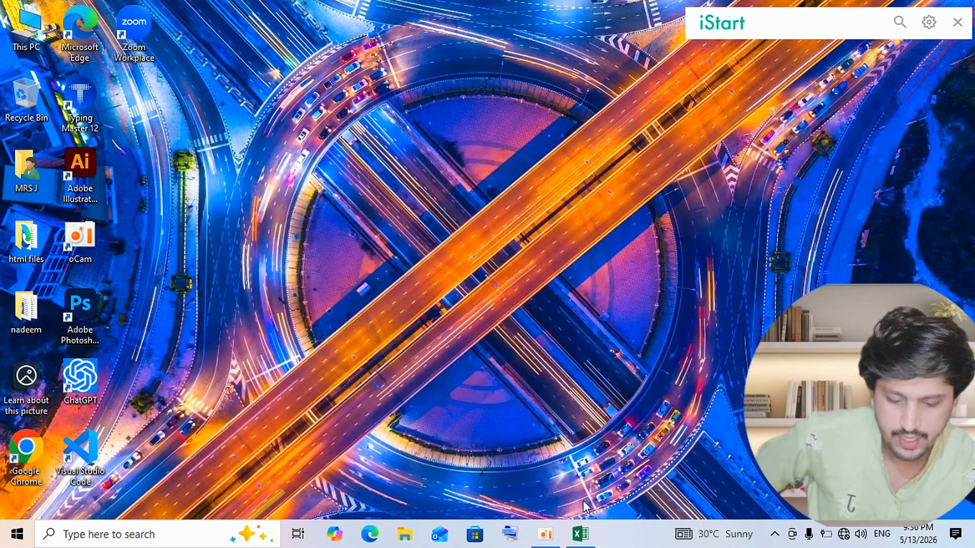
- Switch to Excel and import the saved text file as tab-delimited data in General format into the existing worksheet at cell H2
left_click(579, 532)
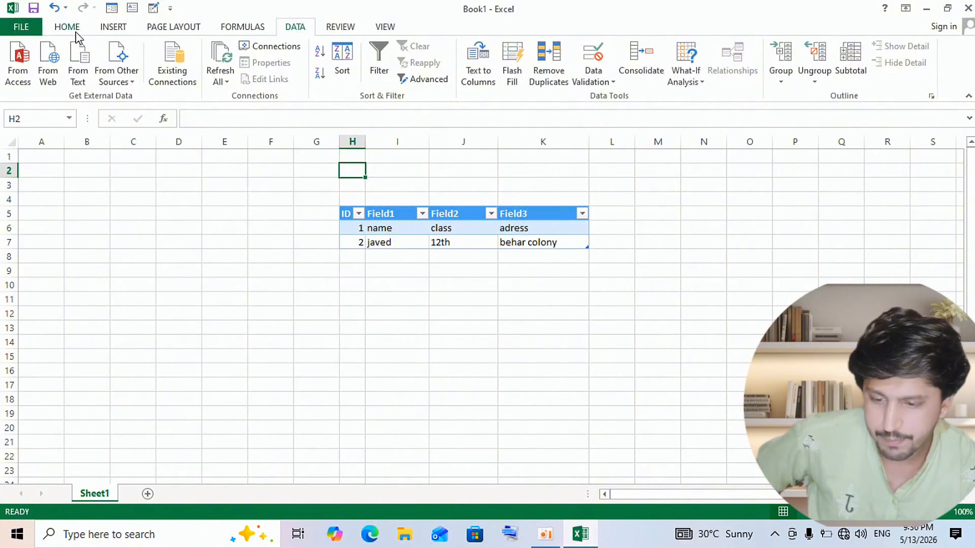
left_click(77, 61)
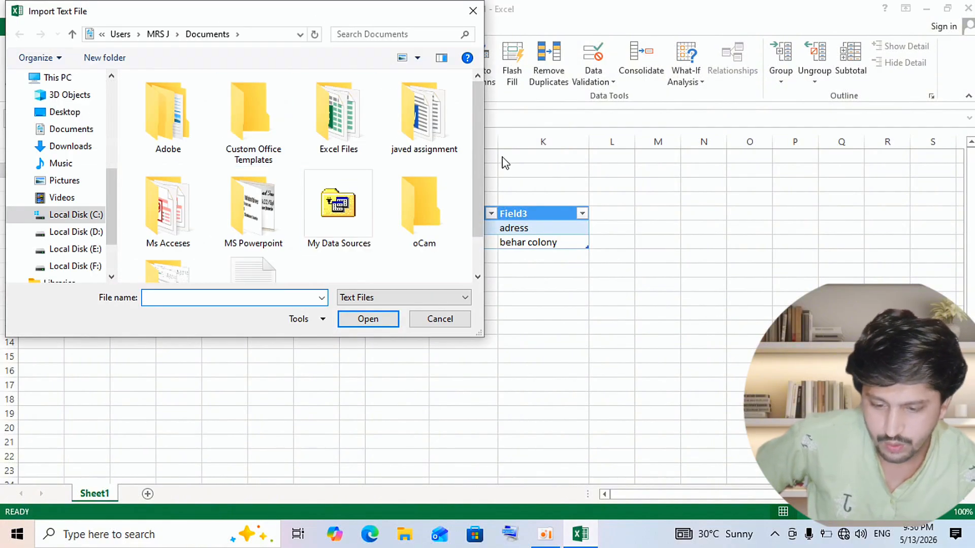
double_click(257, 271)
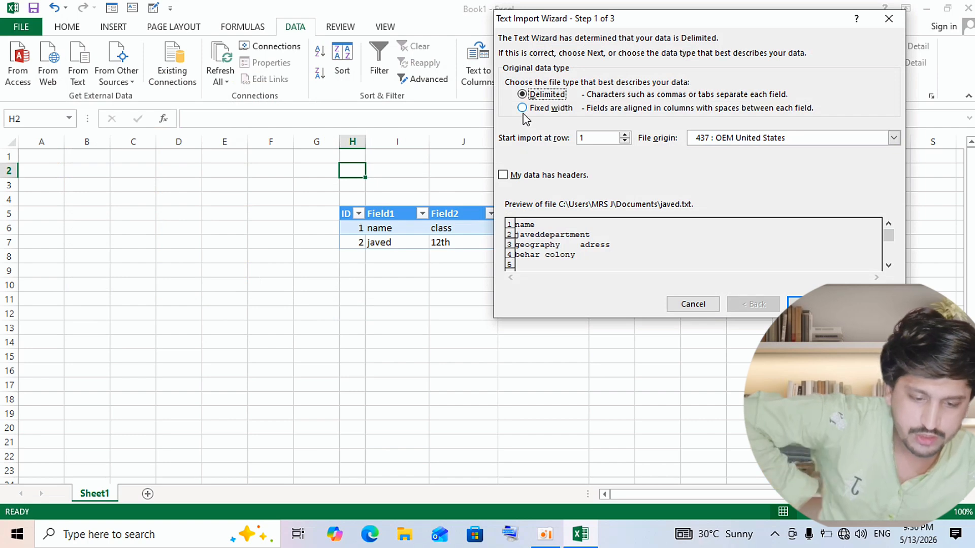
left_click(806, 304)
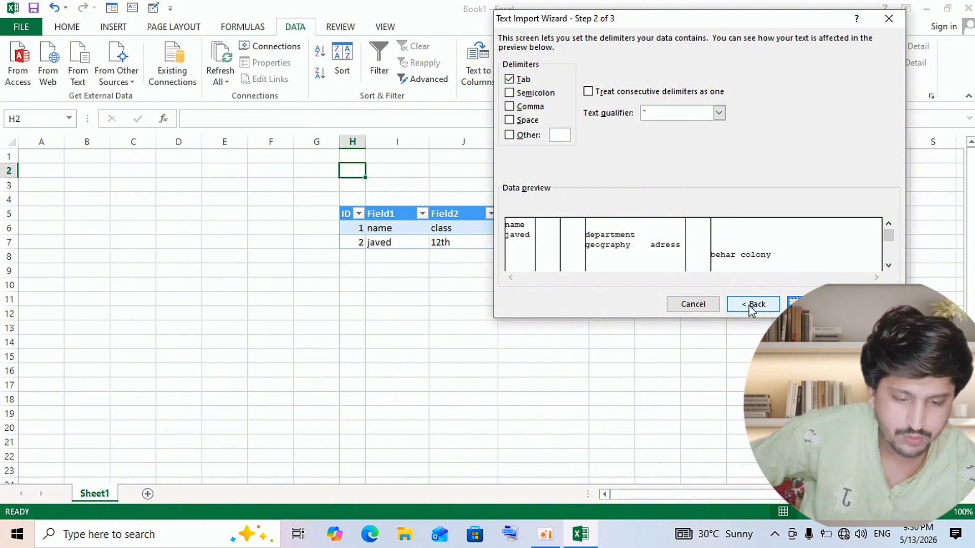
left_click(796, 302)
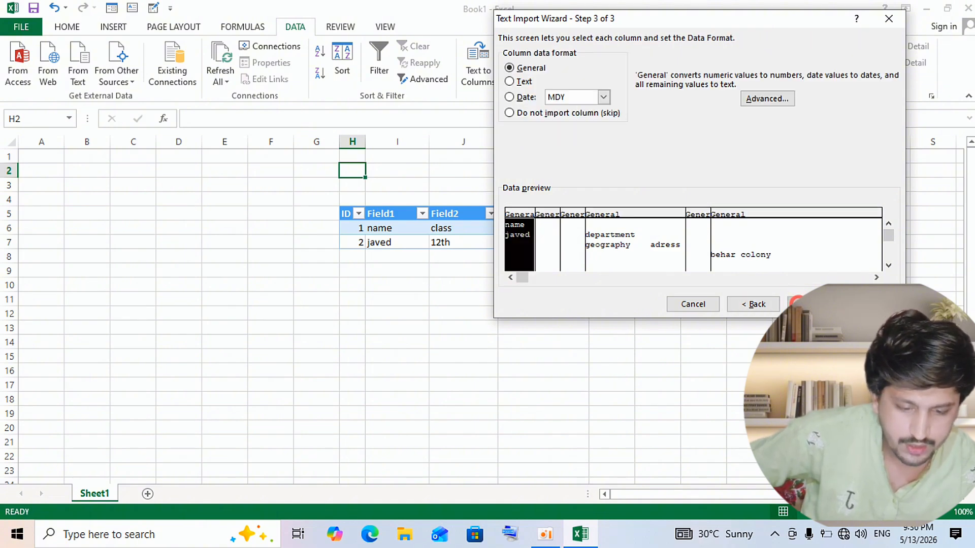
left_click(840, 304)
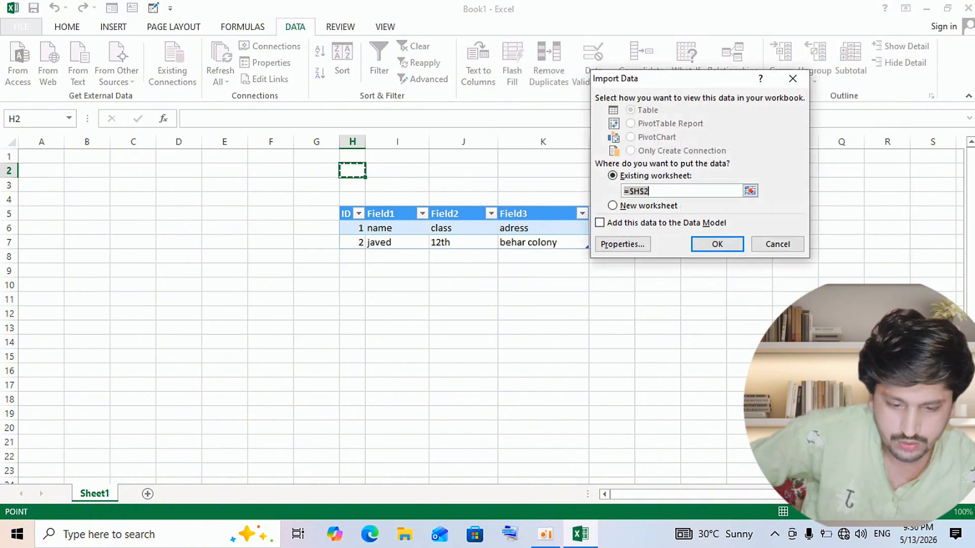
left_click(726, 248)
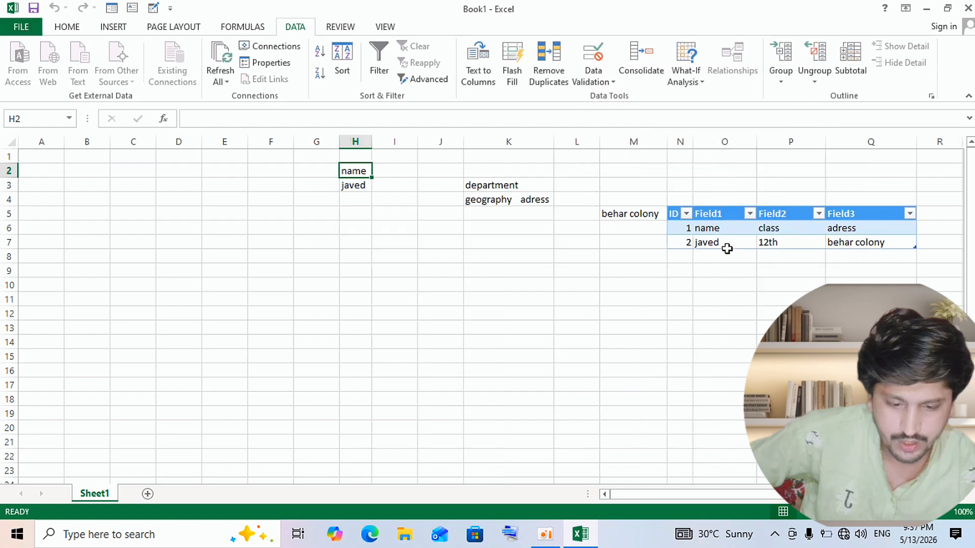
left_click(460, 185)
left_click_drag(460, 185, 637, 250)
left_click(263, 169)
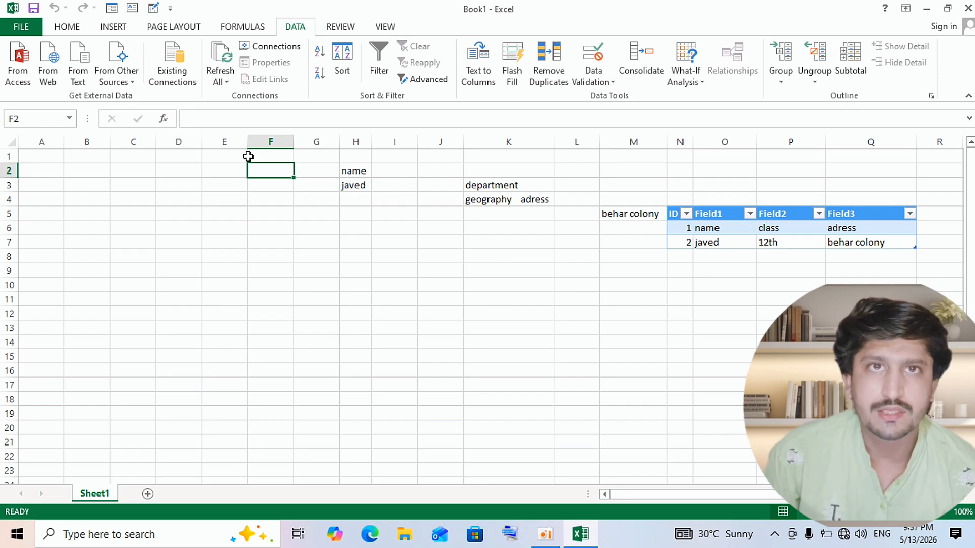
- Examine the other external data sources on offer and the Windows Azure Marketplace connection settings without creating a connection
left_click(131, 82)
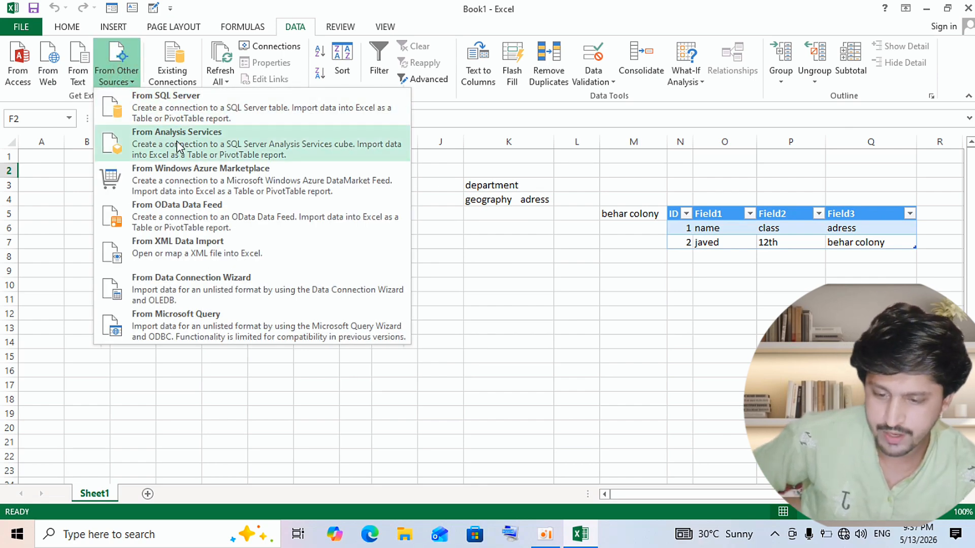
left_click(196, 181)
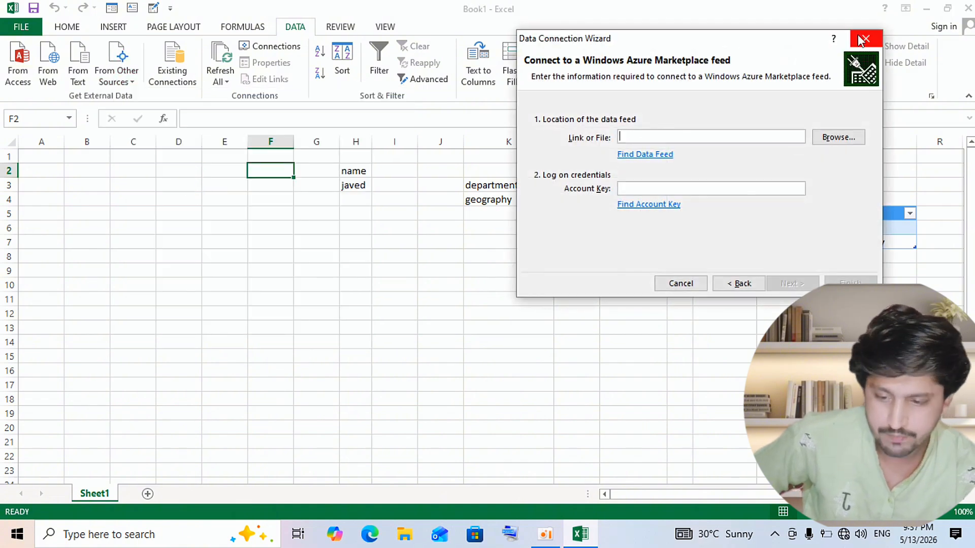
left_click(880, 40)
left_click(115, 72)
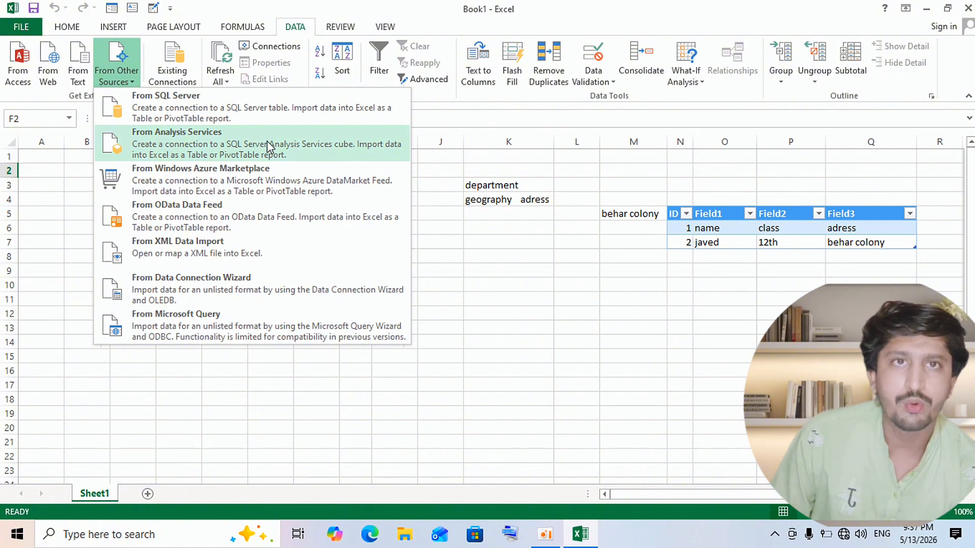
left_click(537, 266)
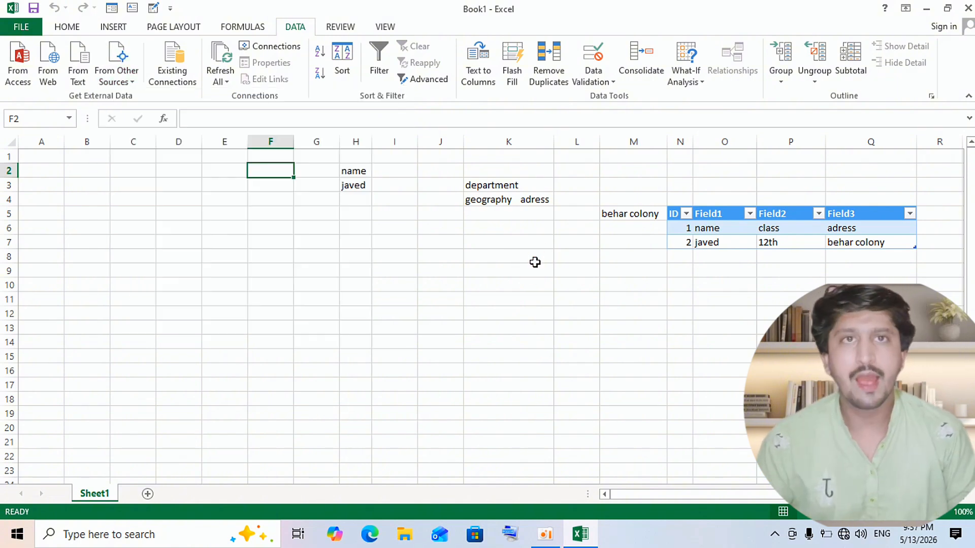